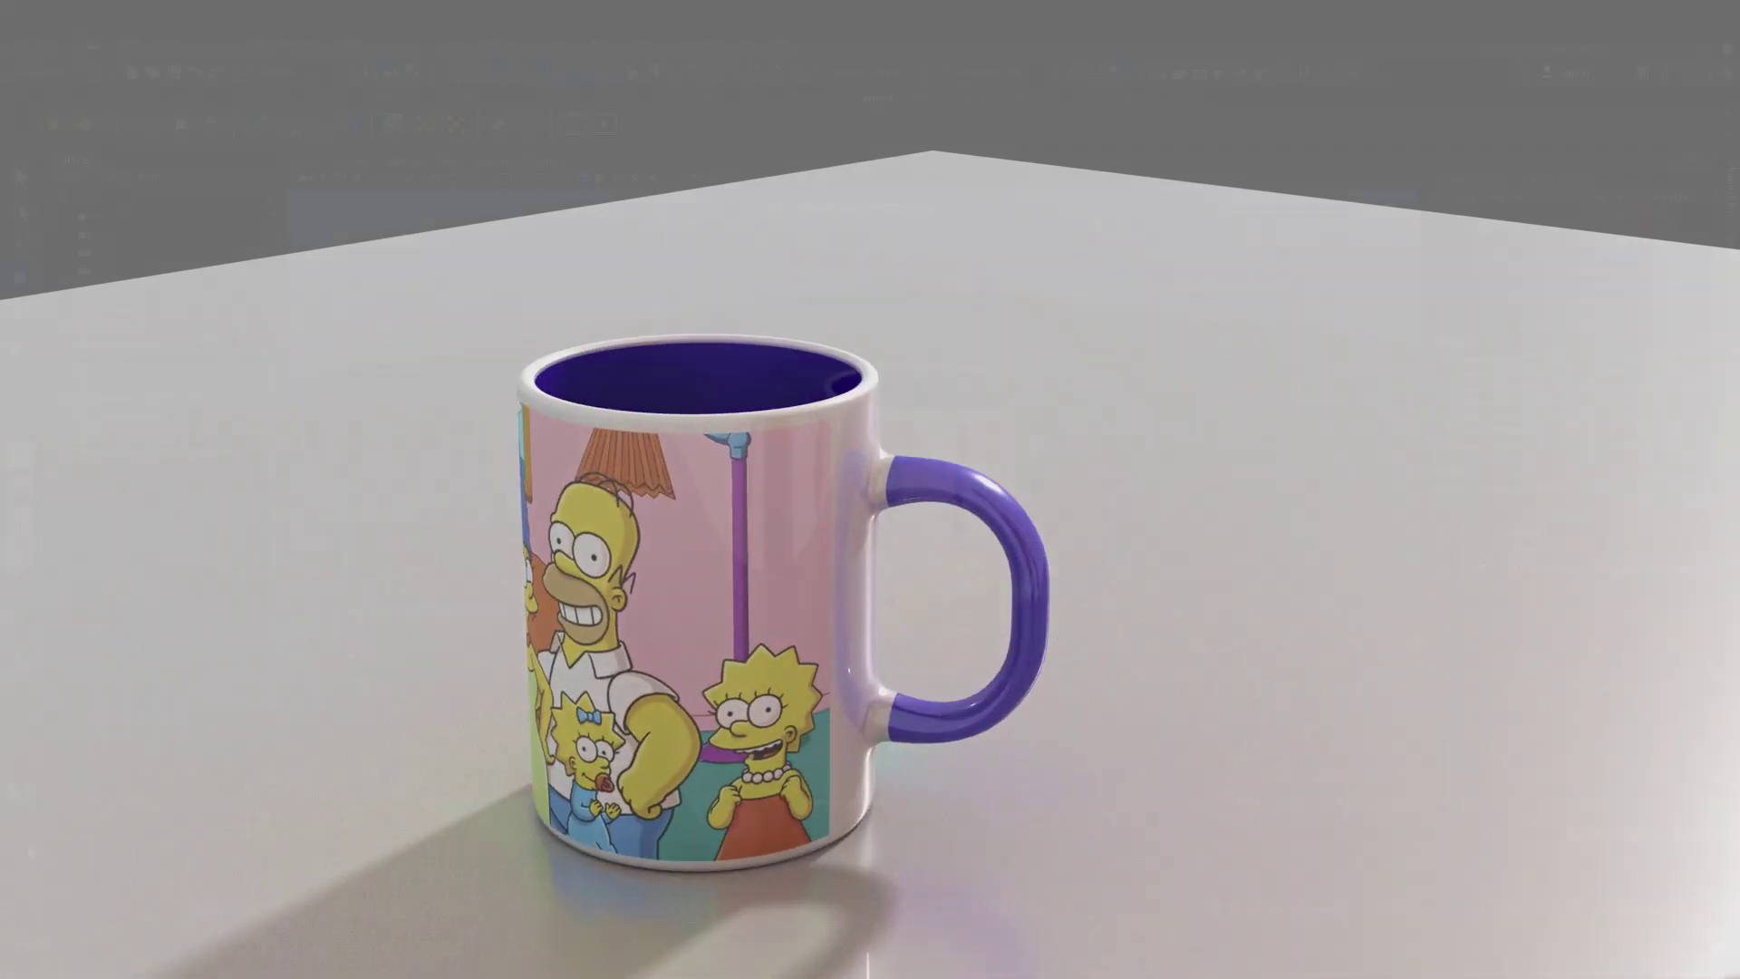
Step: Scrub the Time Slider from frame 1 to about 43 to preview the hand gripping the mug's handle
left_click_drag(45, 845, 1056, 852)
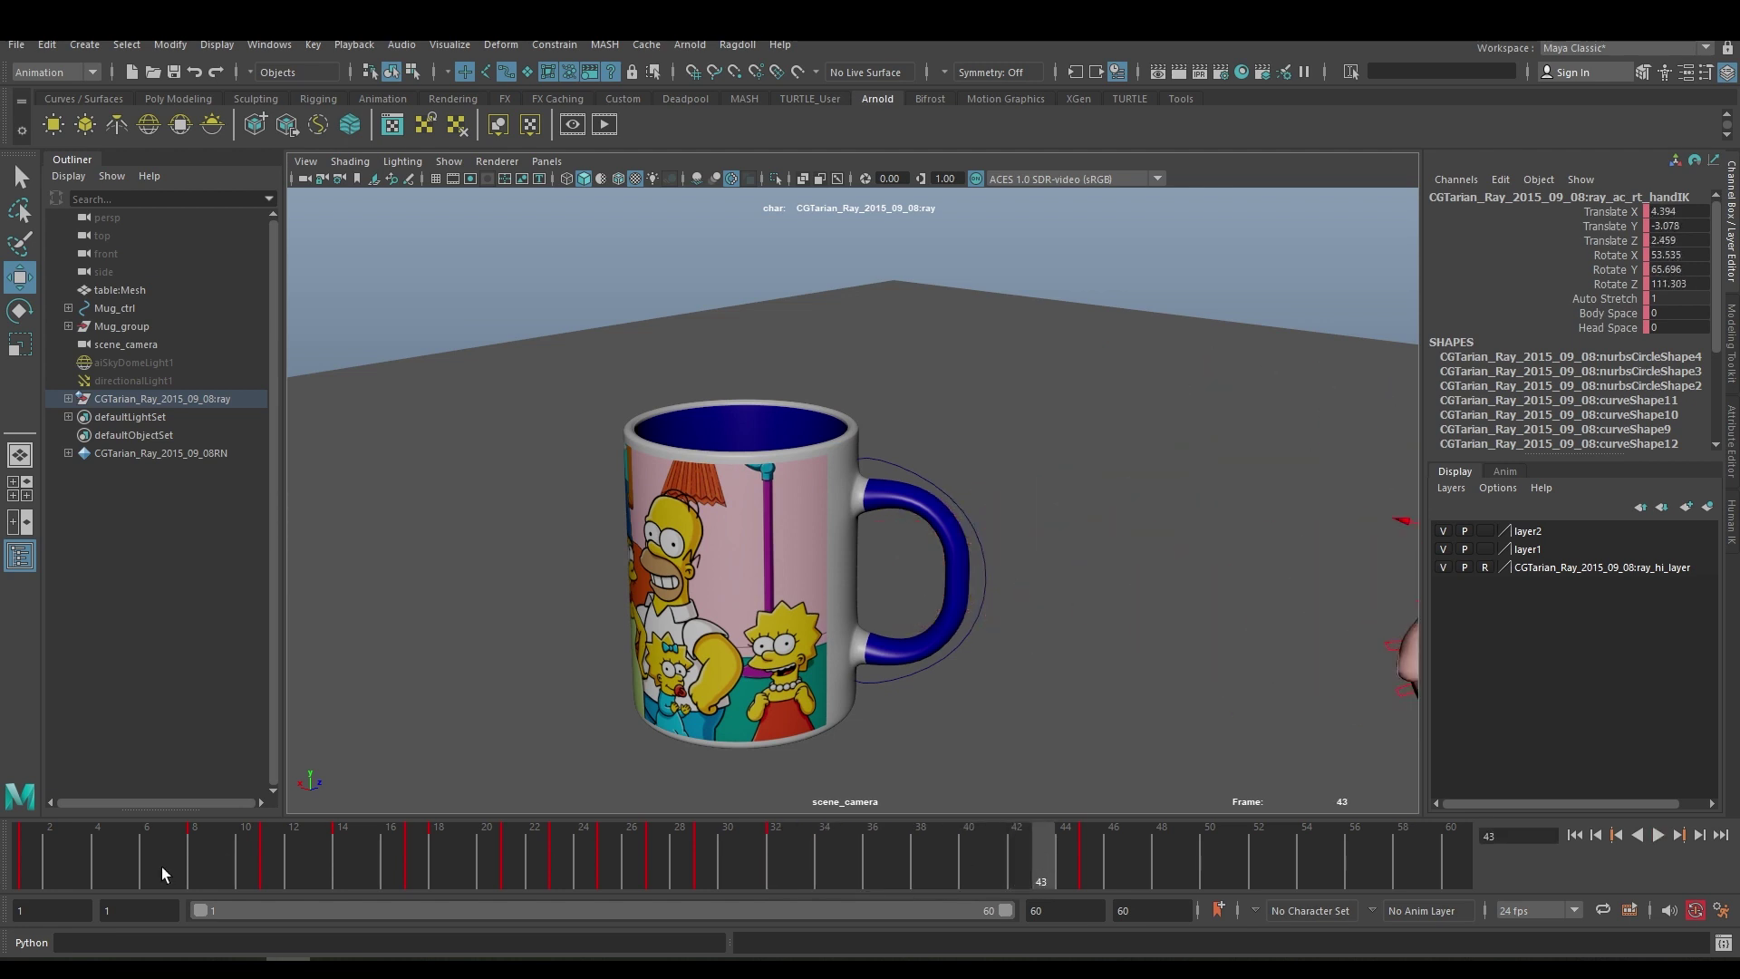
left_click(74, 850)
left_click_drag(74, 850, 334, 840)
key("ctrl+z")
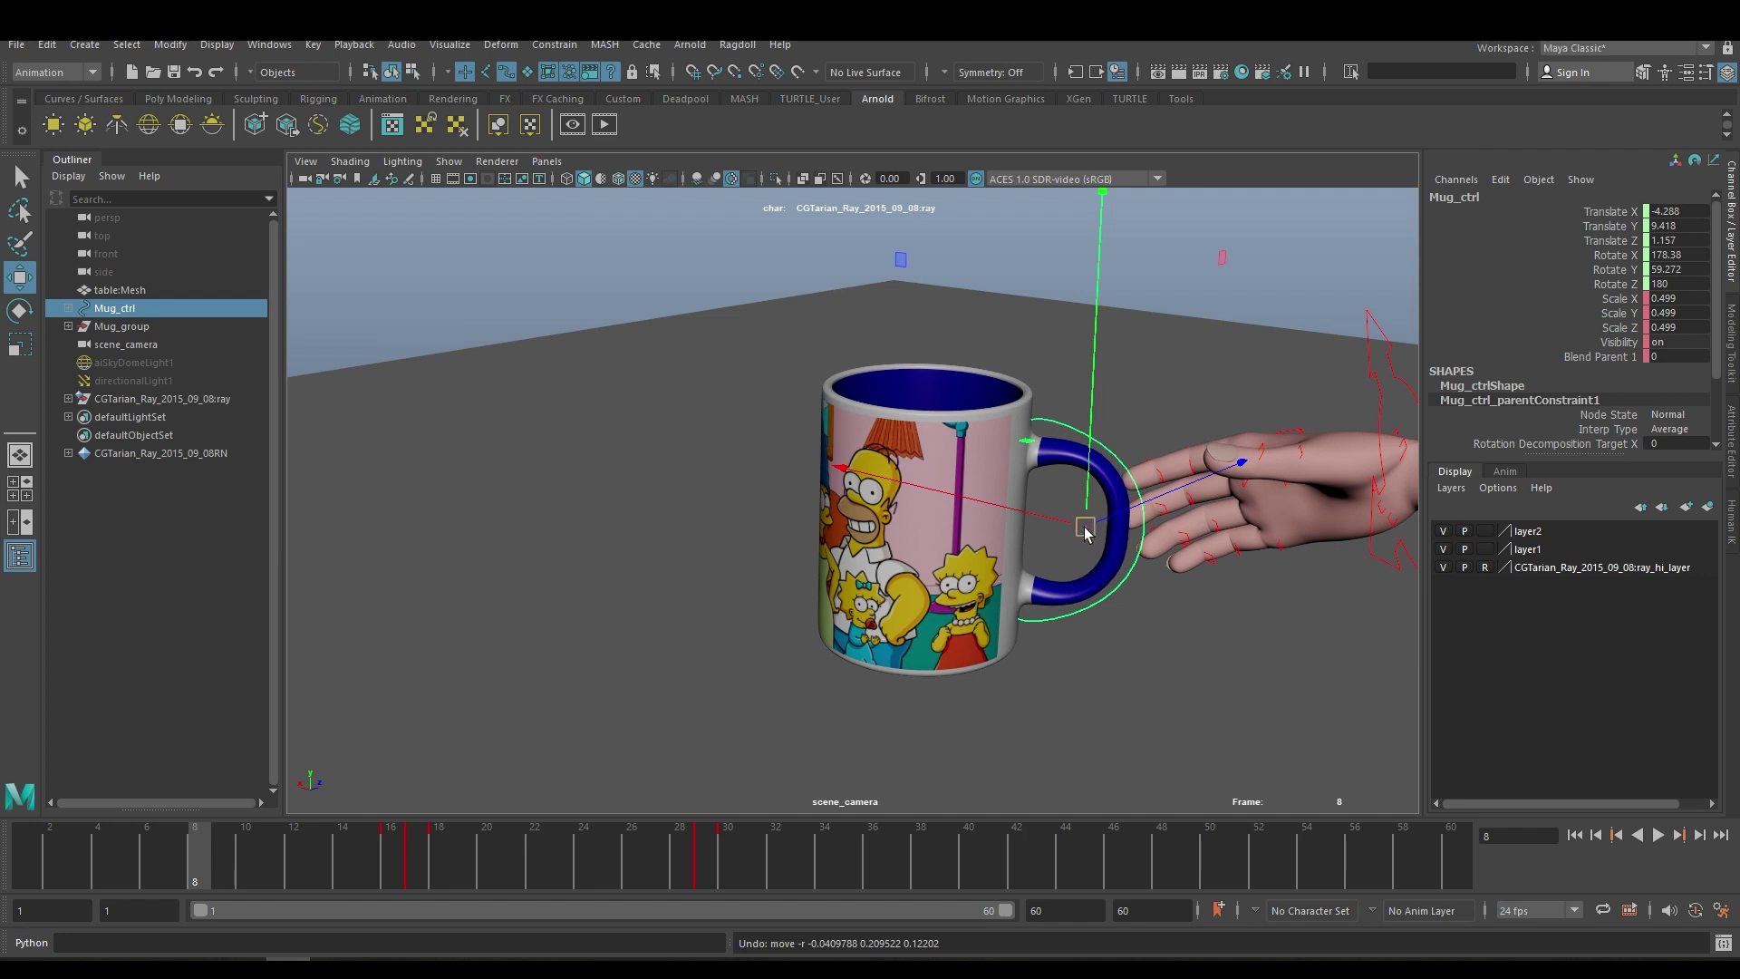
left_click_drag(1085, 530, 1012, 486)
key("ctrl+z")
key("period")
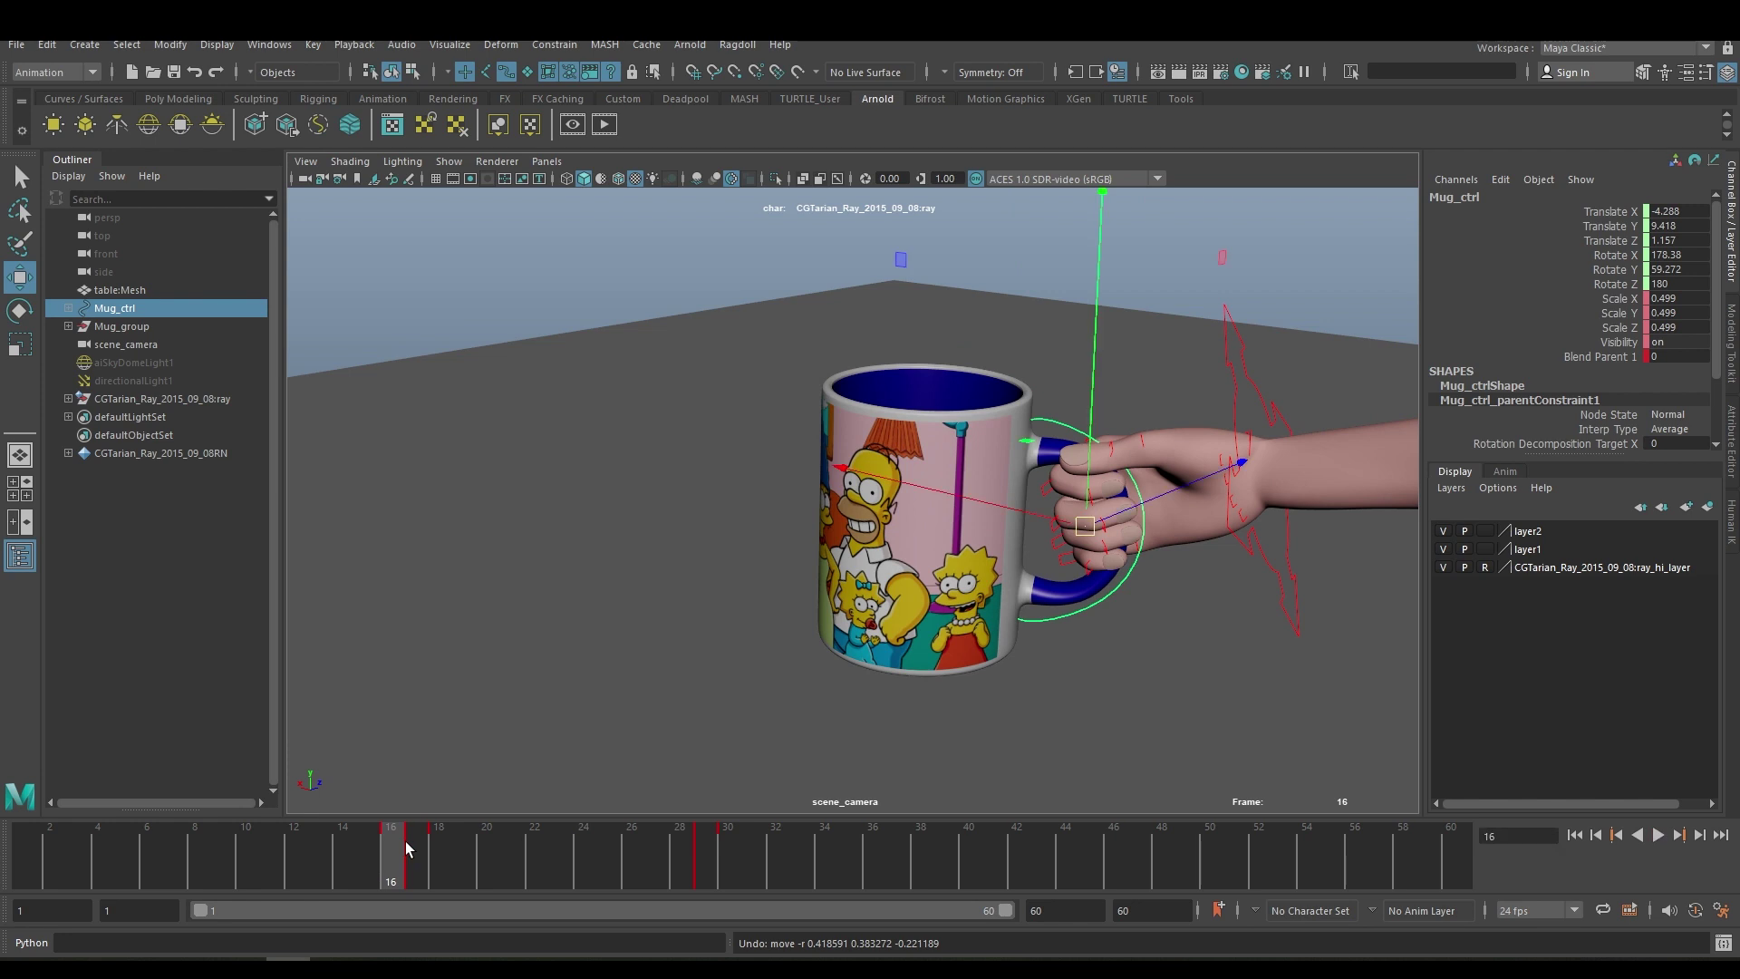
left_click(1240, 391)
left_click_drag(1240, 391, 977, 513, "alt")
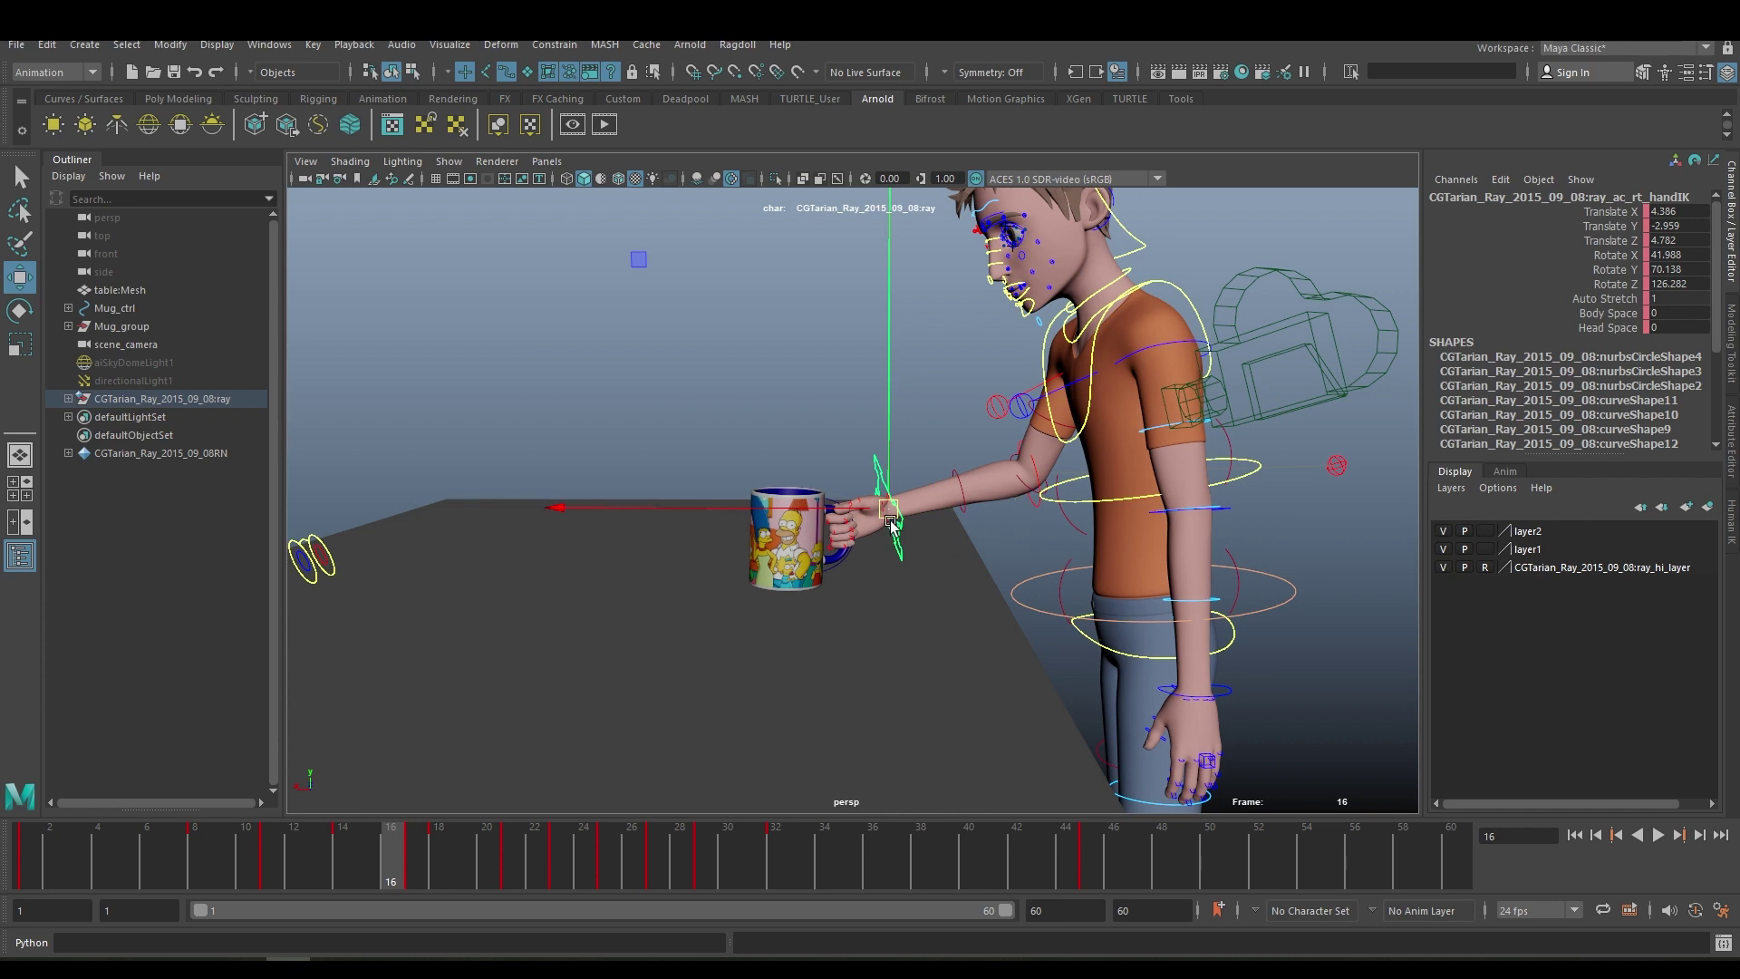
left_click(547, 161)
mouse_move(580, 179)
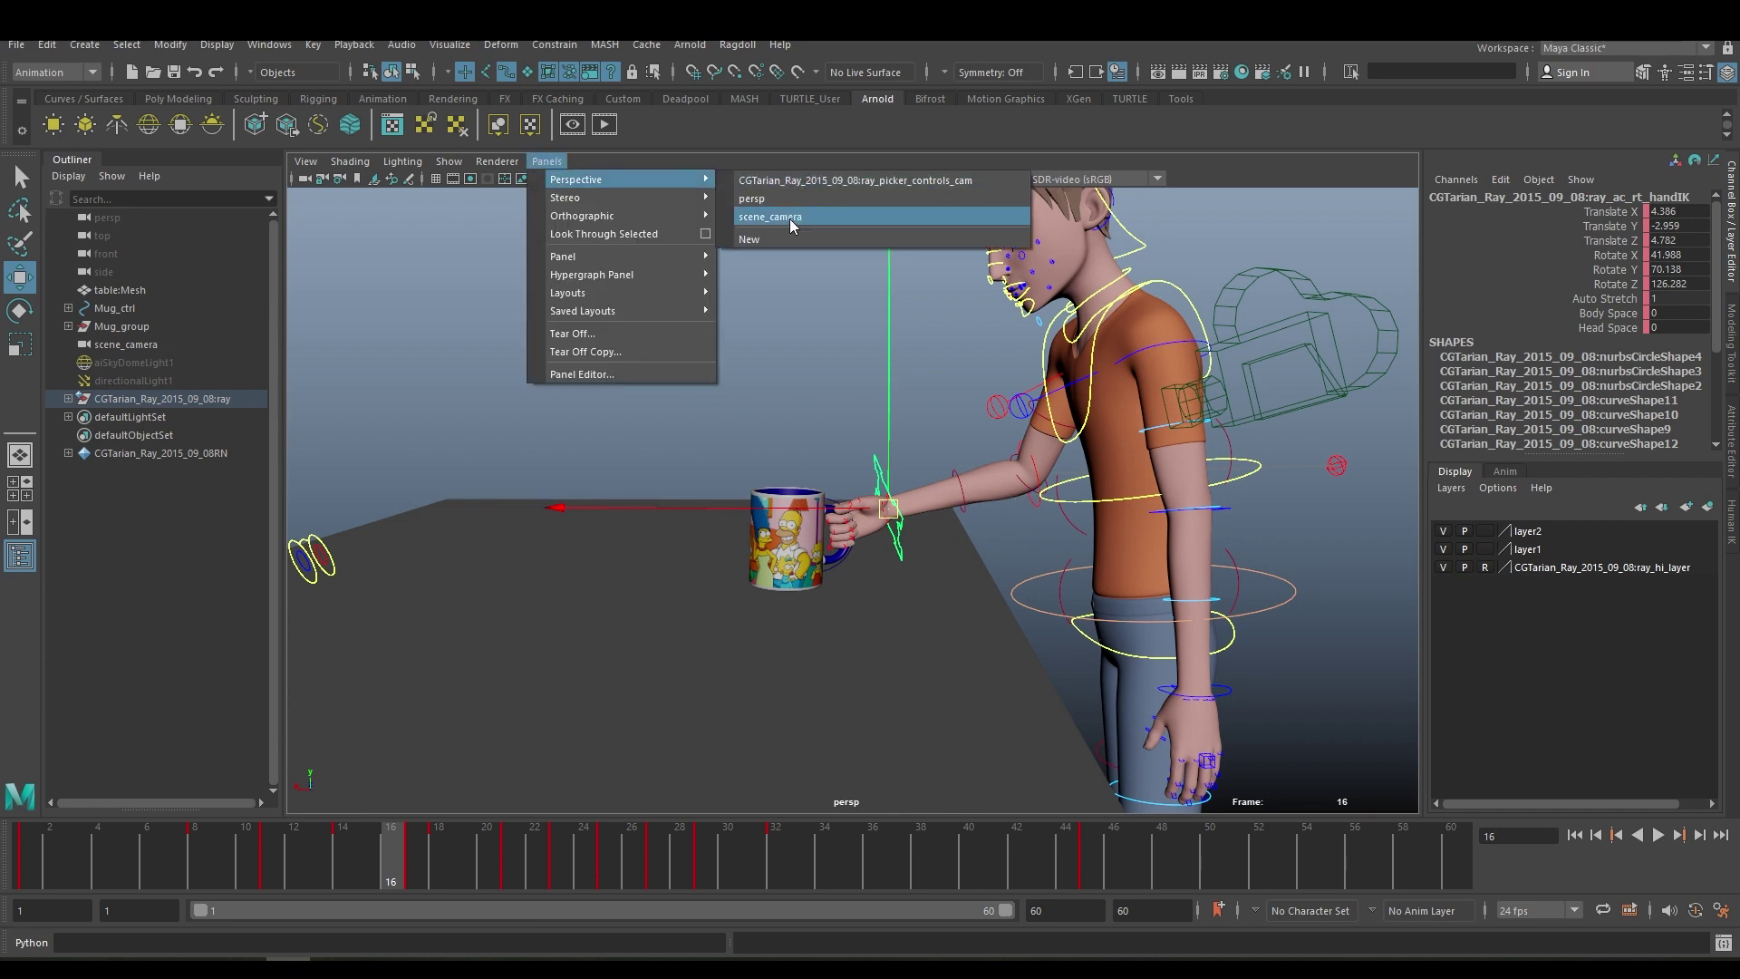
left_click(790, 219)
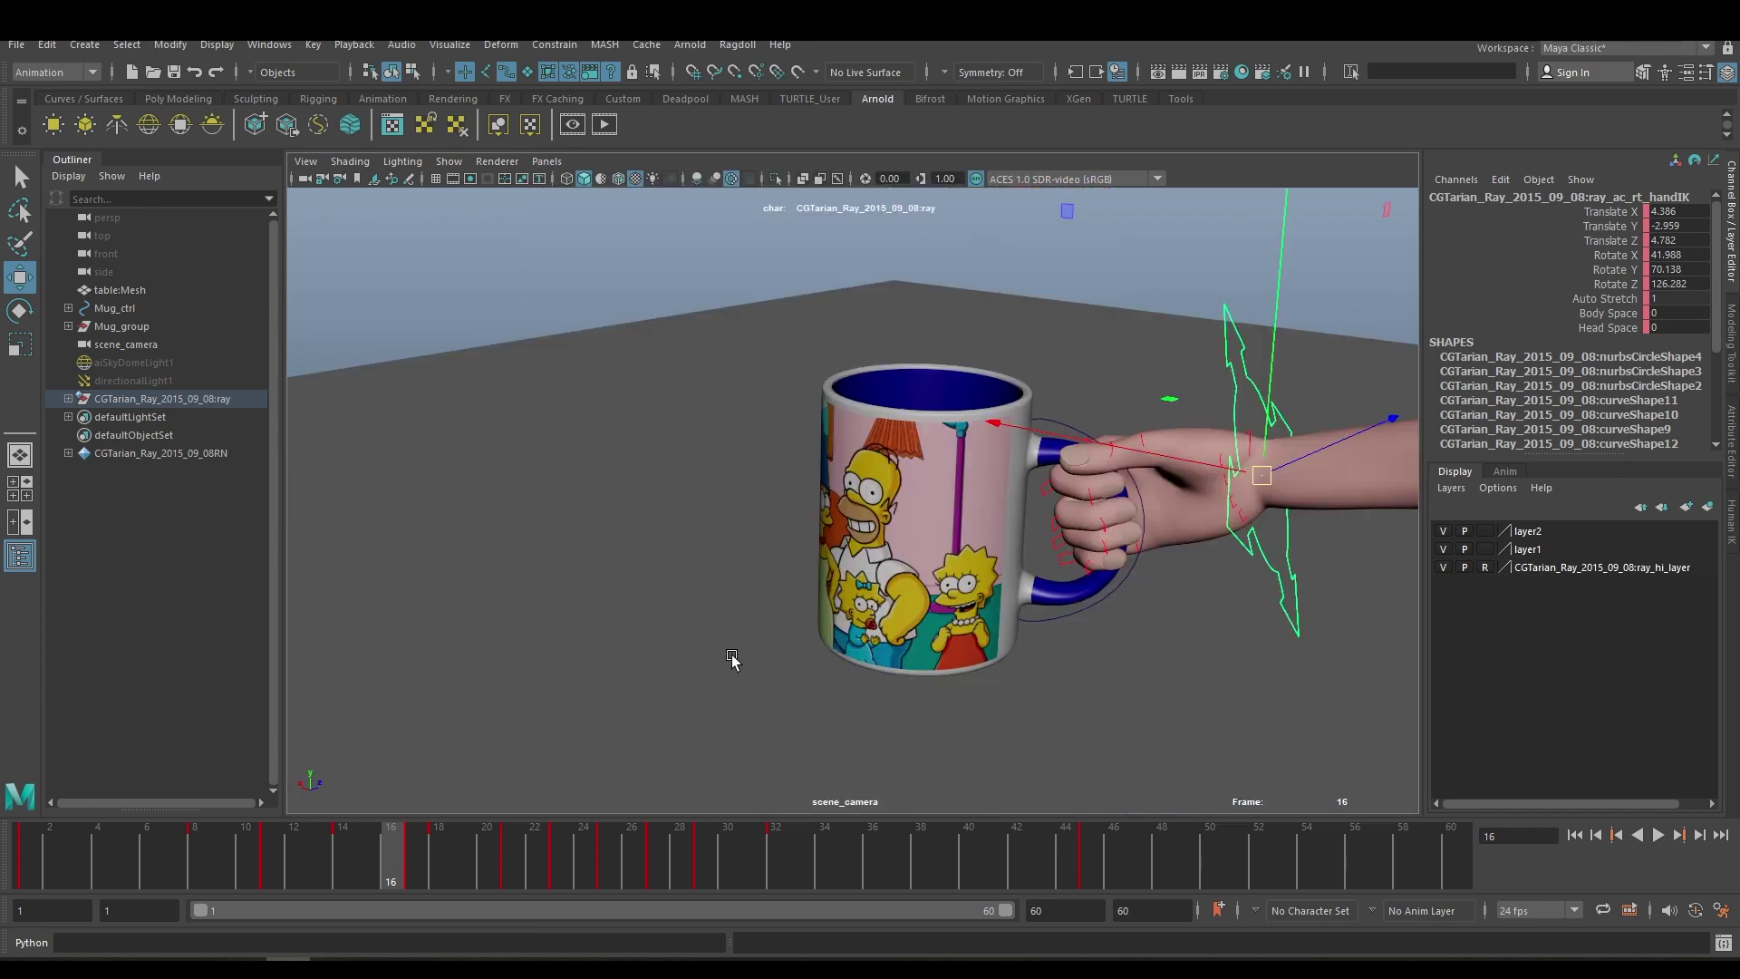
key("alt+v")
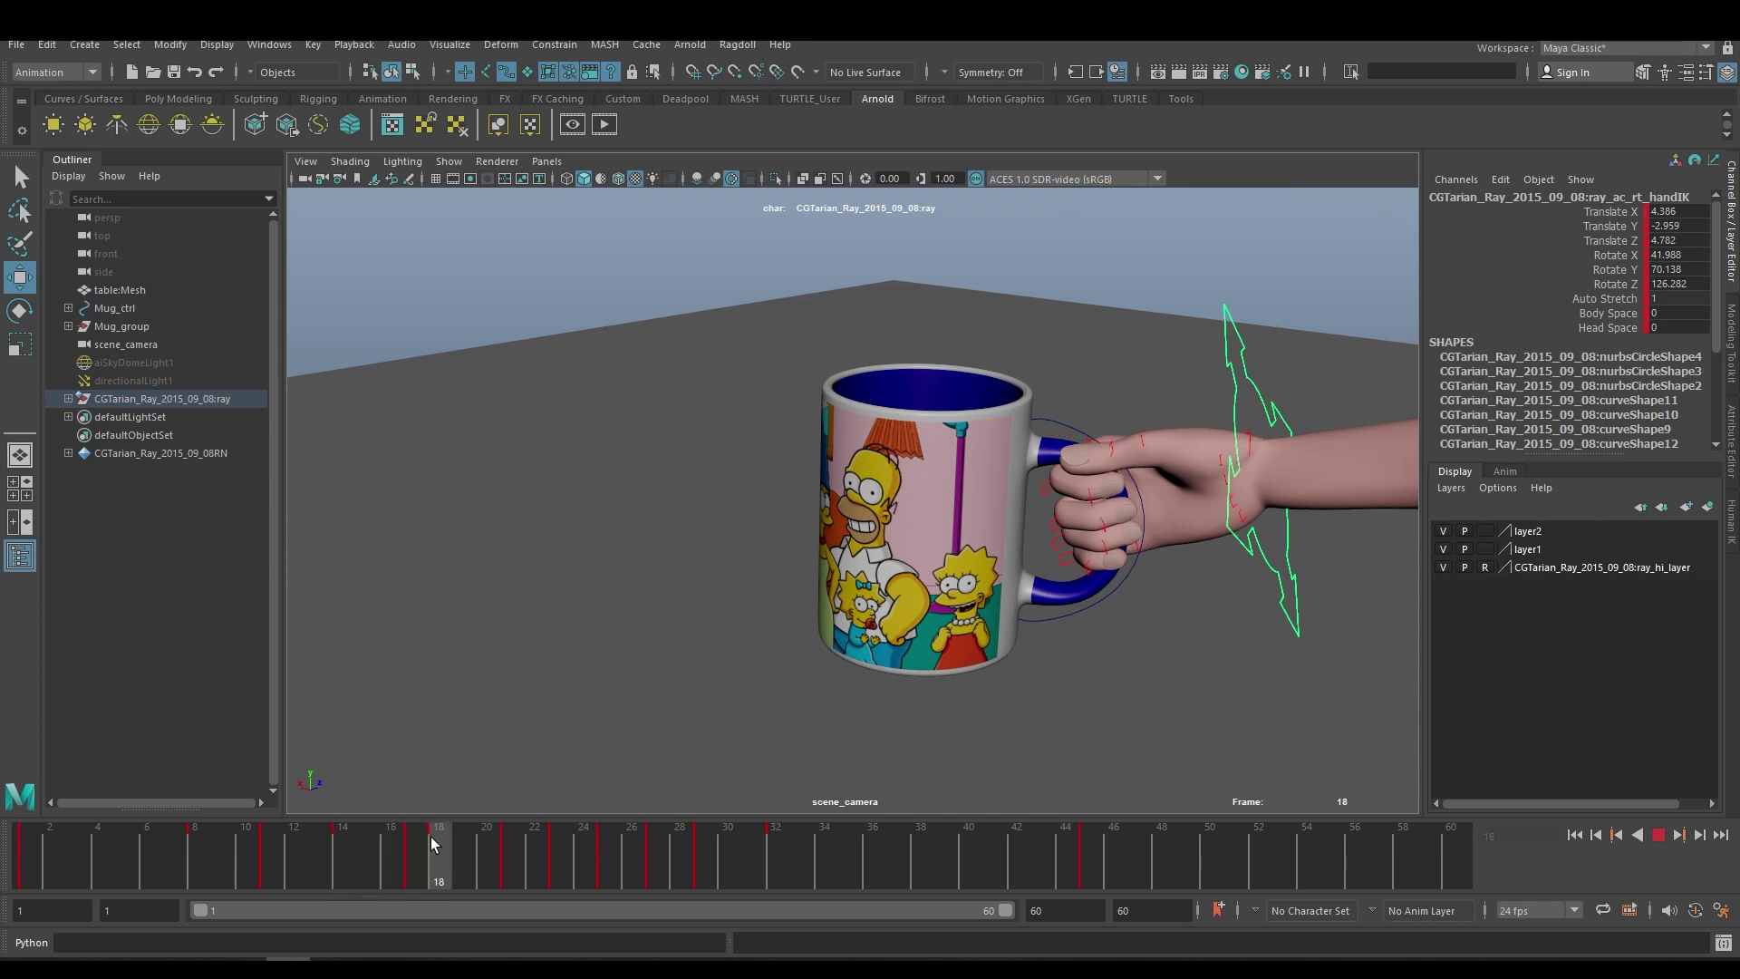
key("alt+v")
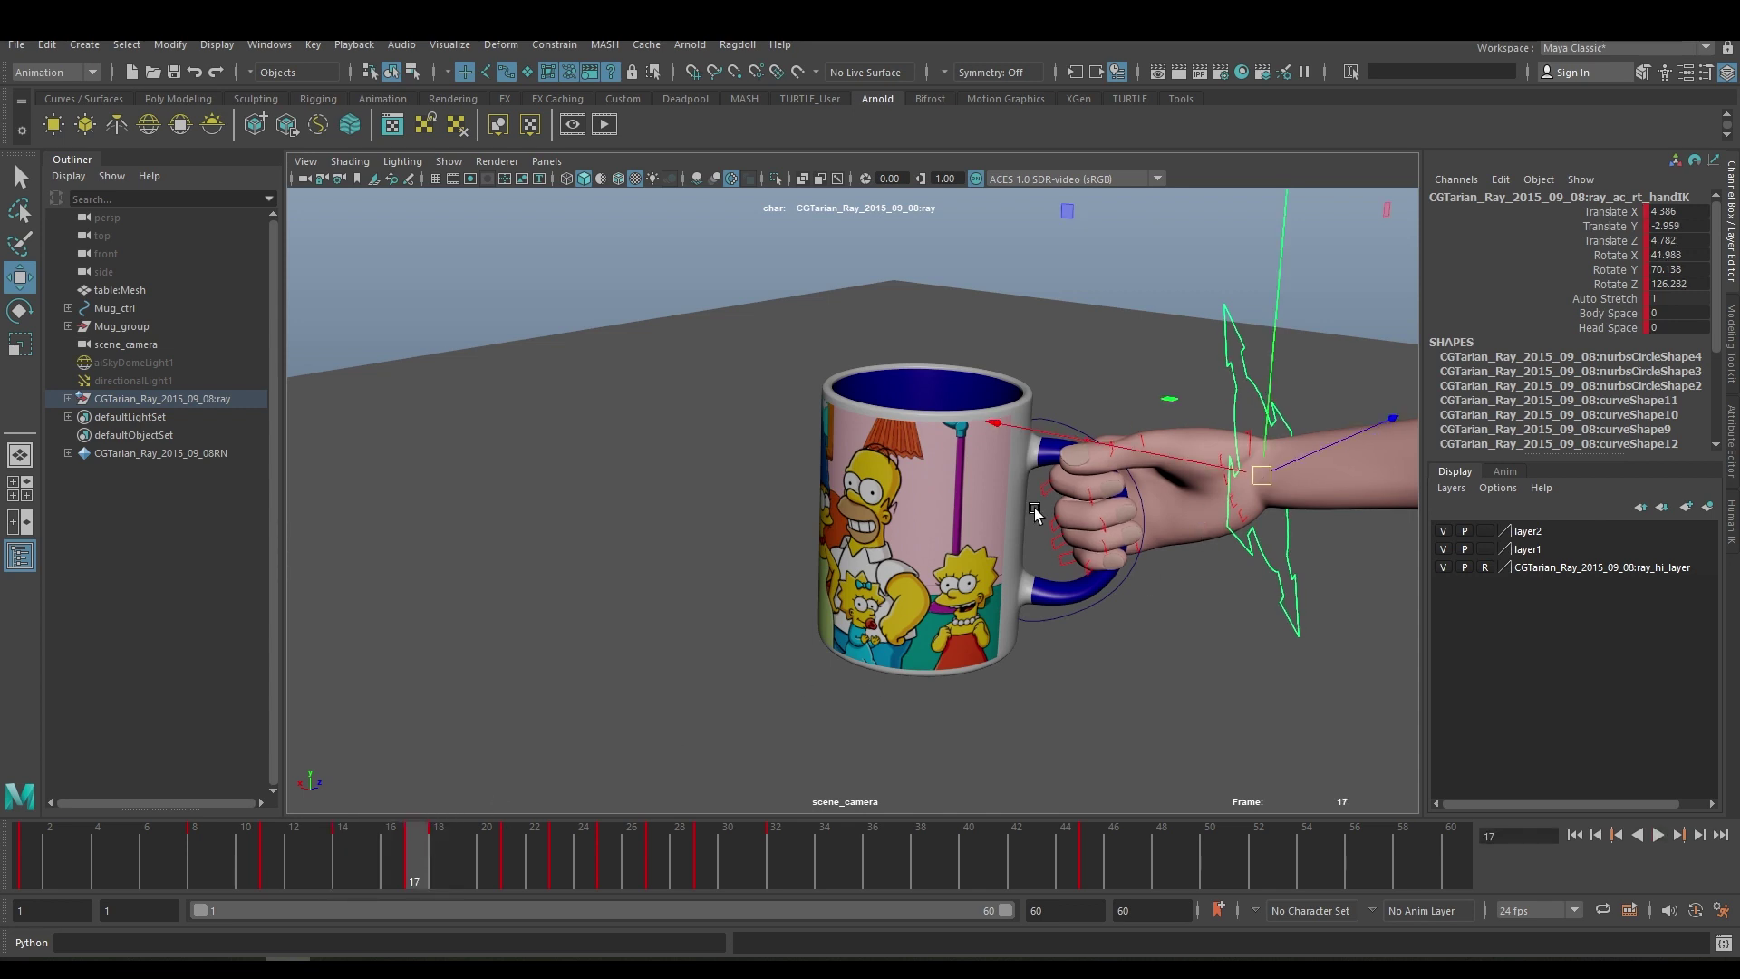
key("alt+v")
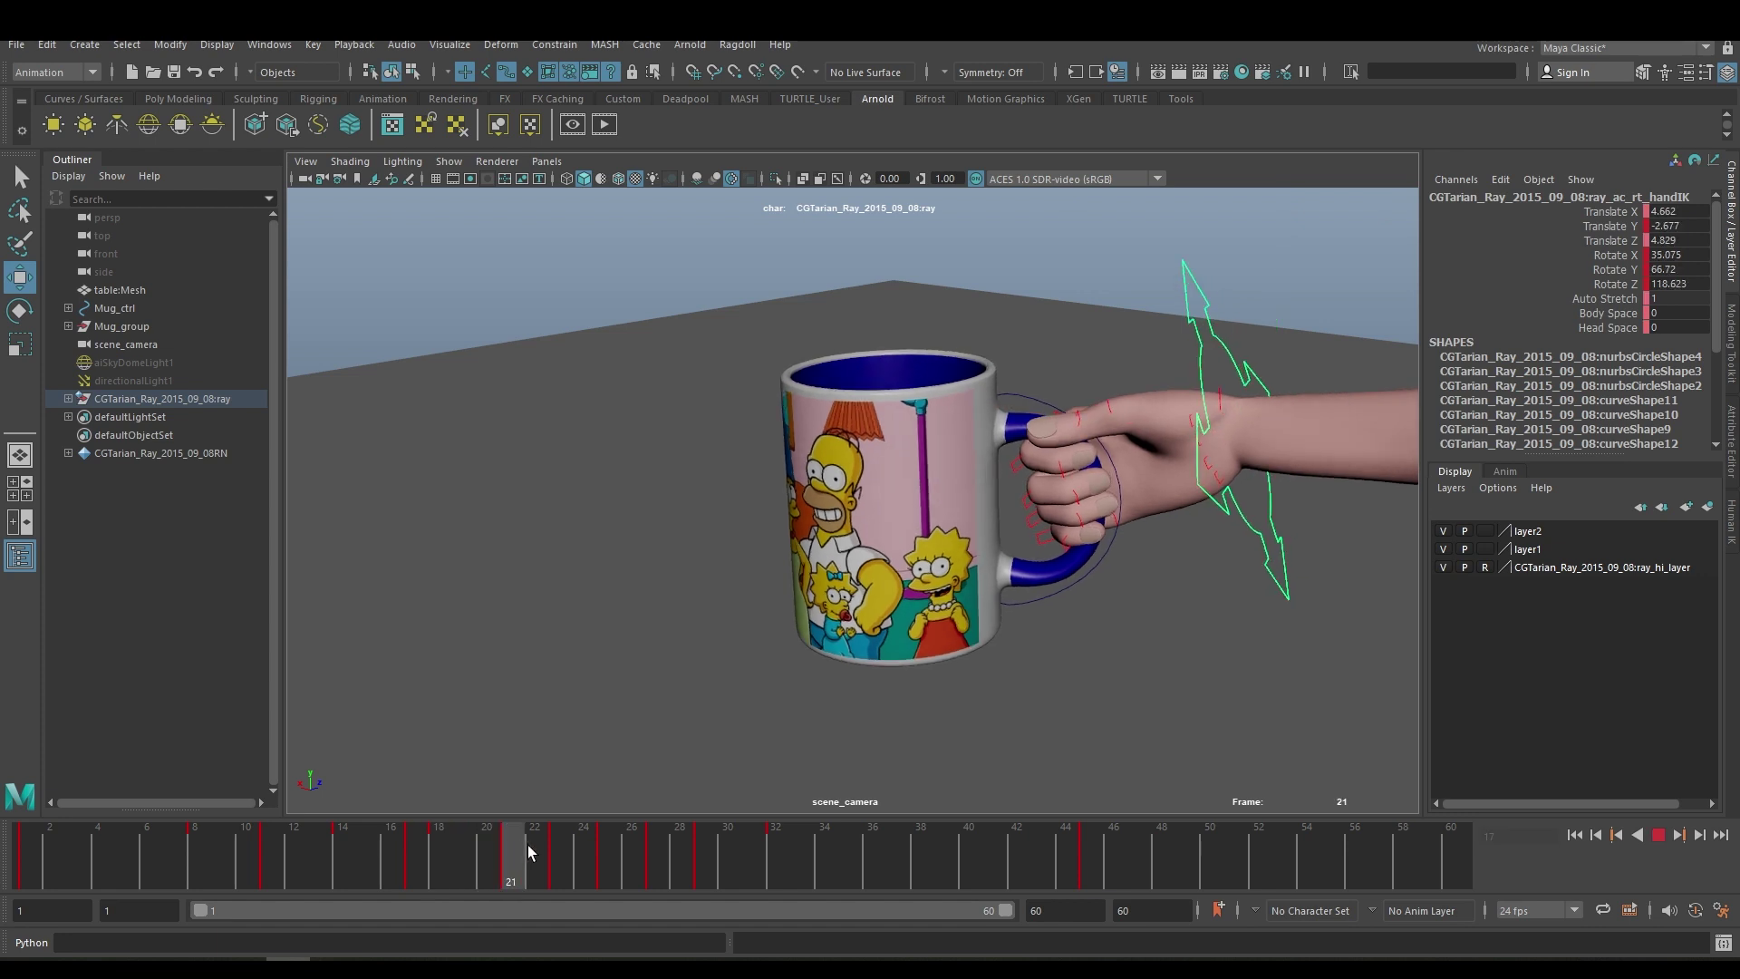
left_click_drag(600, 844, 711, 859)
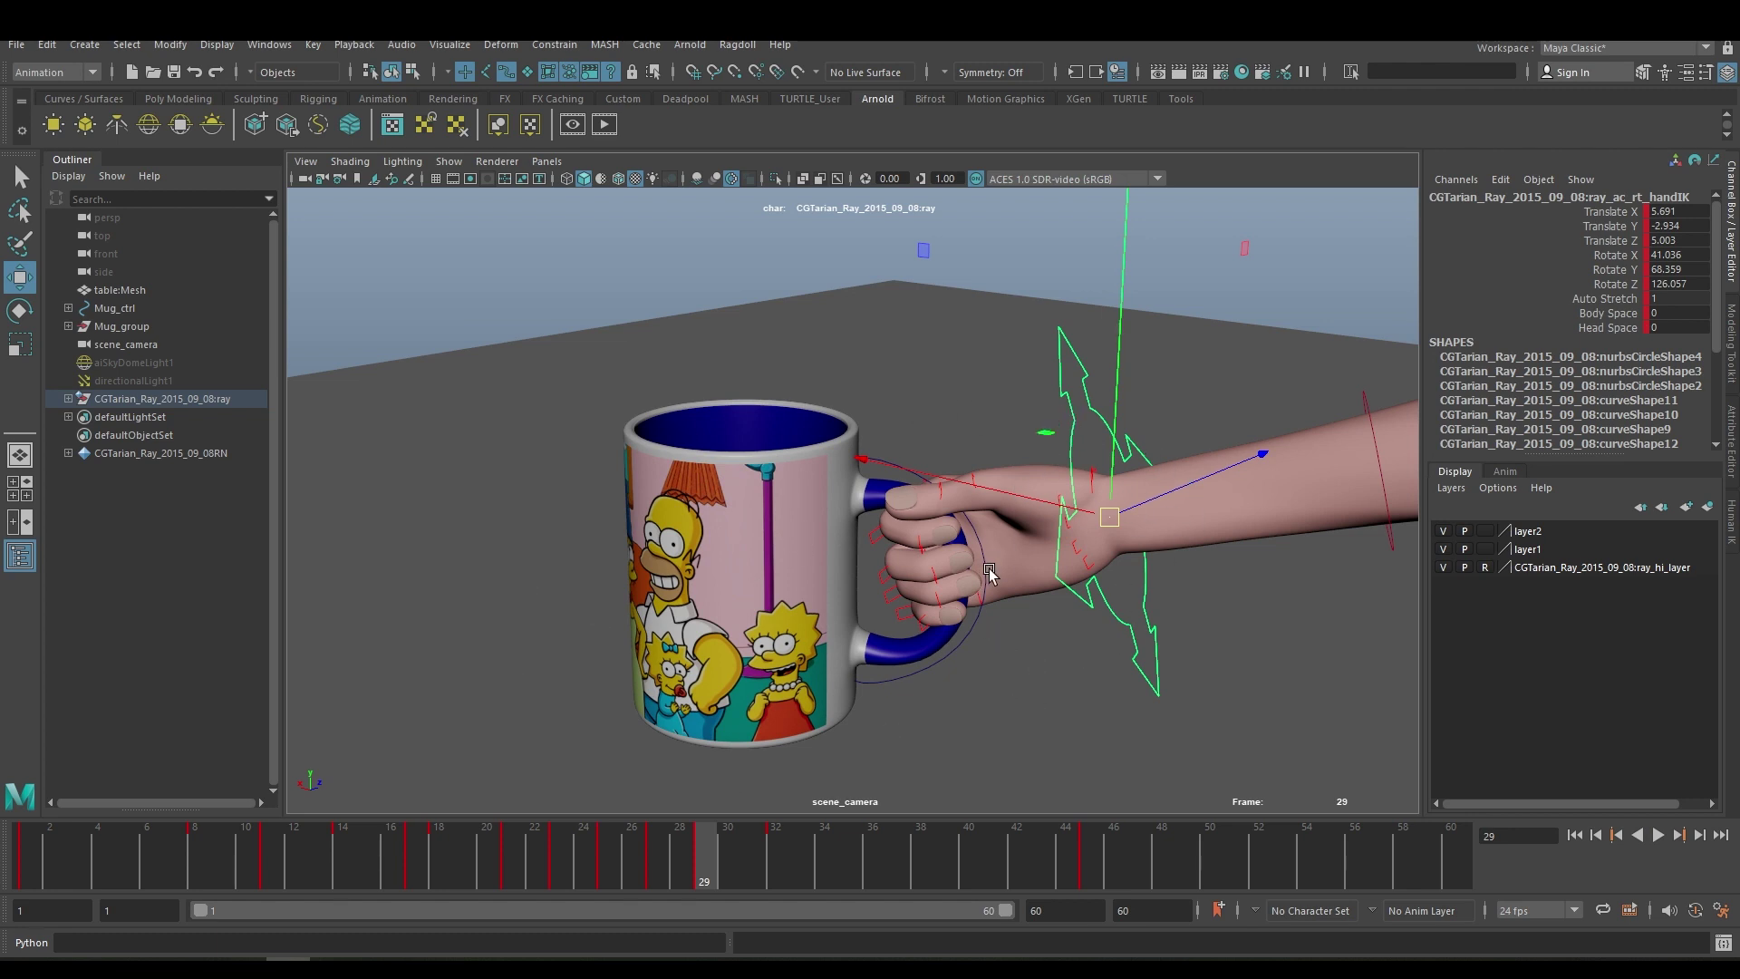
Step: Delete Mug_ctrl_parentConstraint1, then check at frame 17 that the mug stays in place
left_click(977, 533)
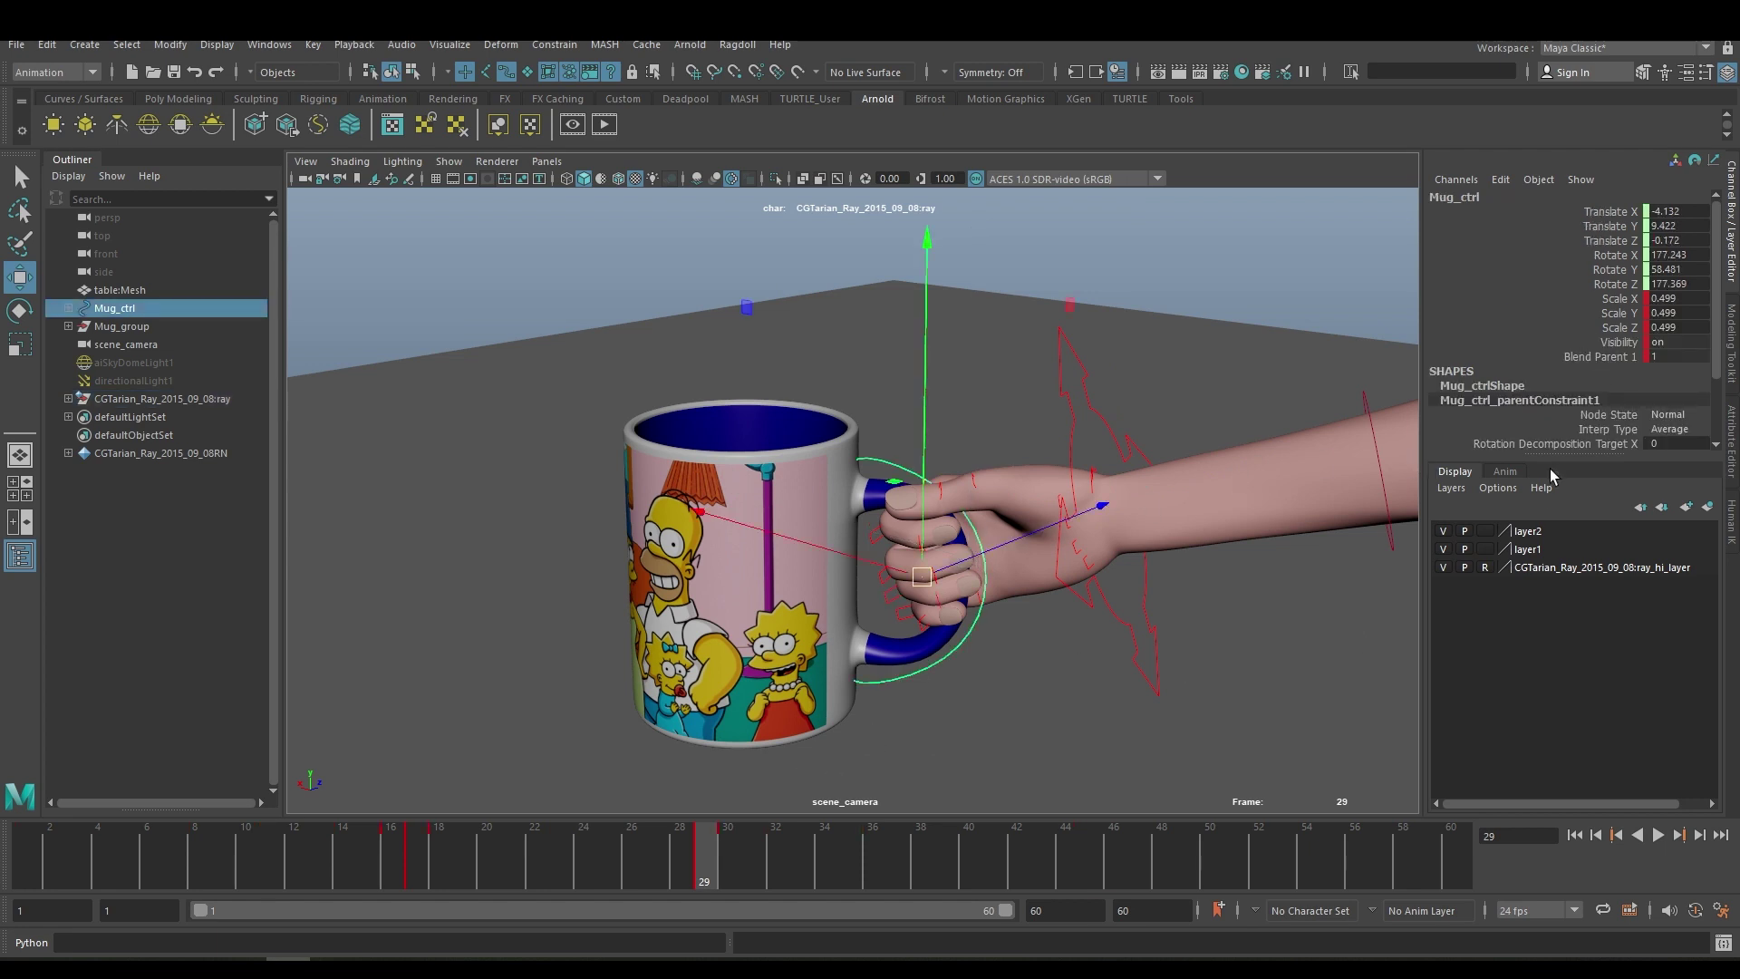
double_click(1603, 400)
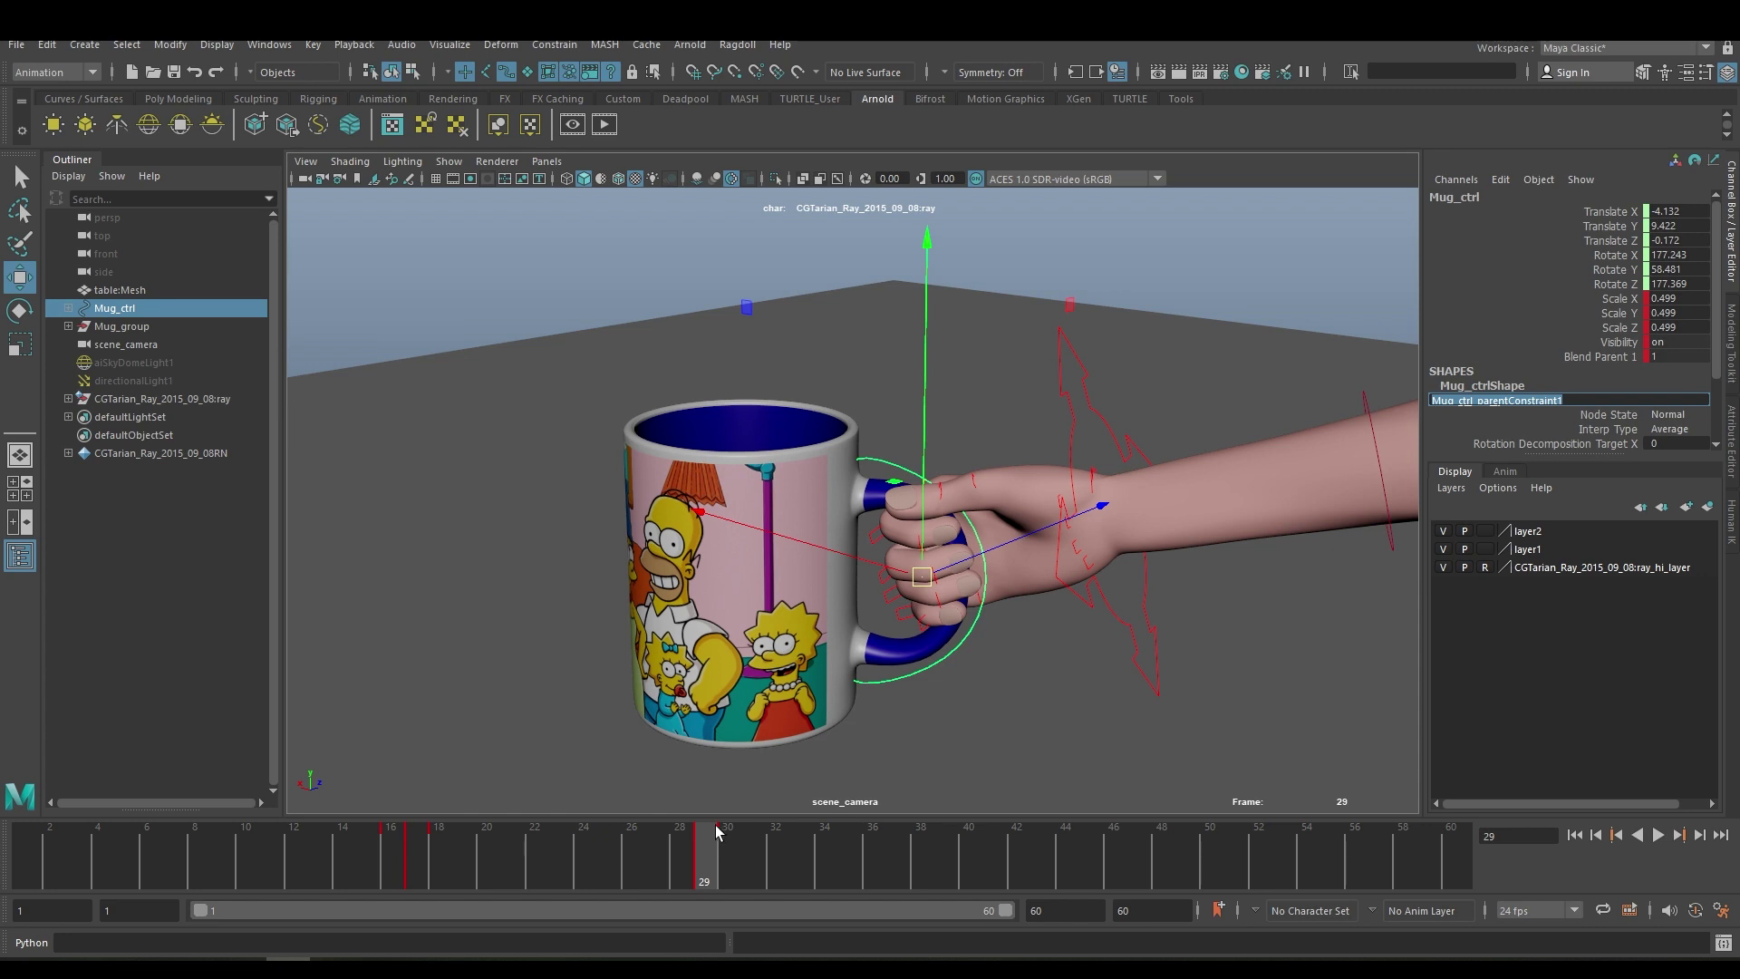
left_click(416, 840)
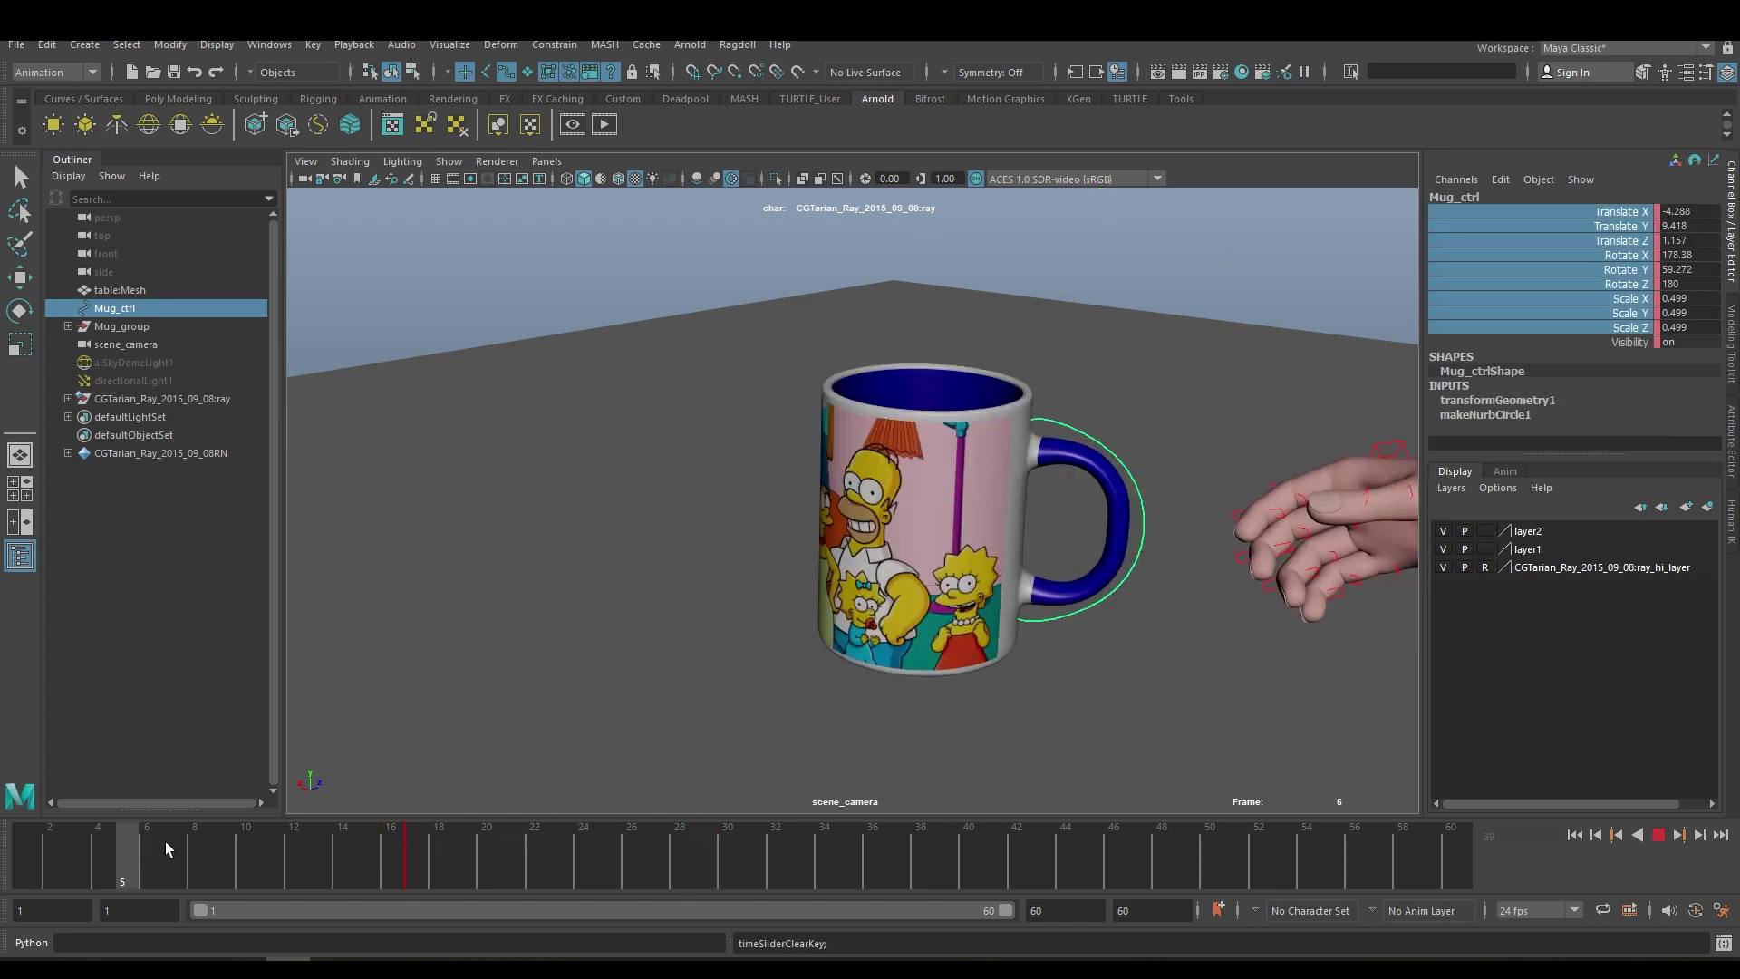
left_click_drag(165, 841, 1112, 841)
left_click_drag(143, 851, 410, 847)
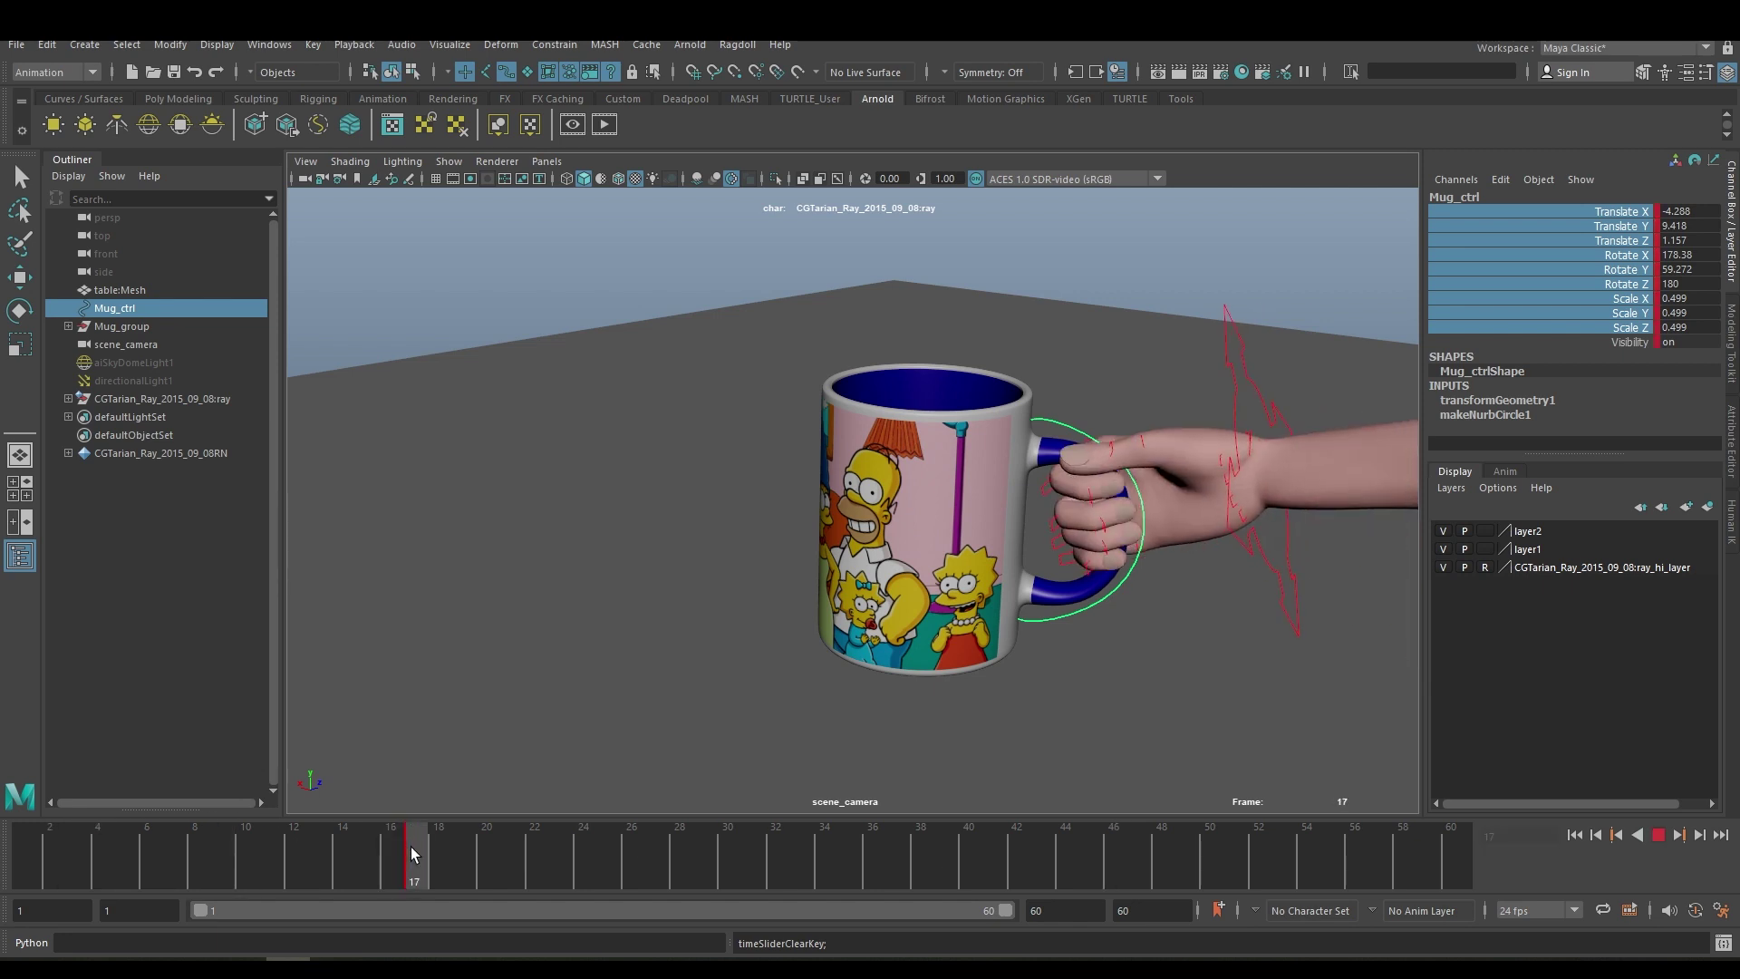
Step: Select the hand IK control, then add Mug_ctrl as the second selection
left_click(1237, 410)
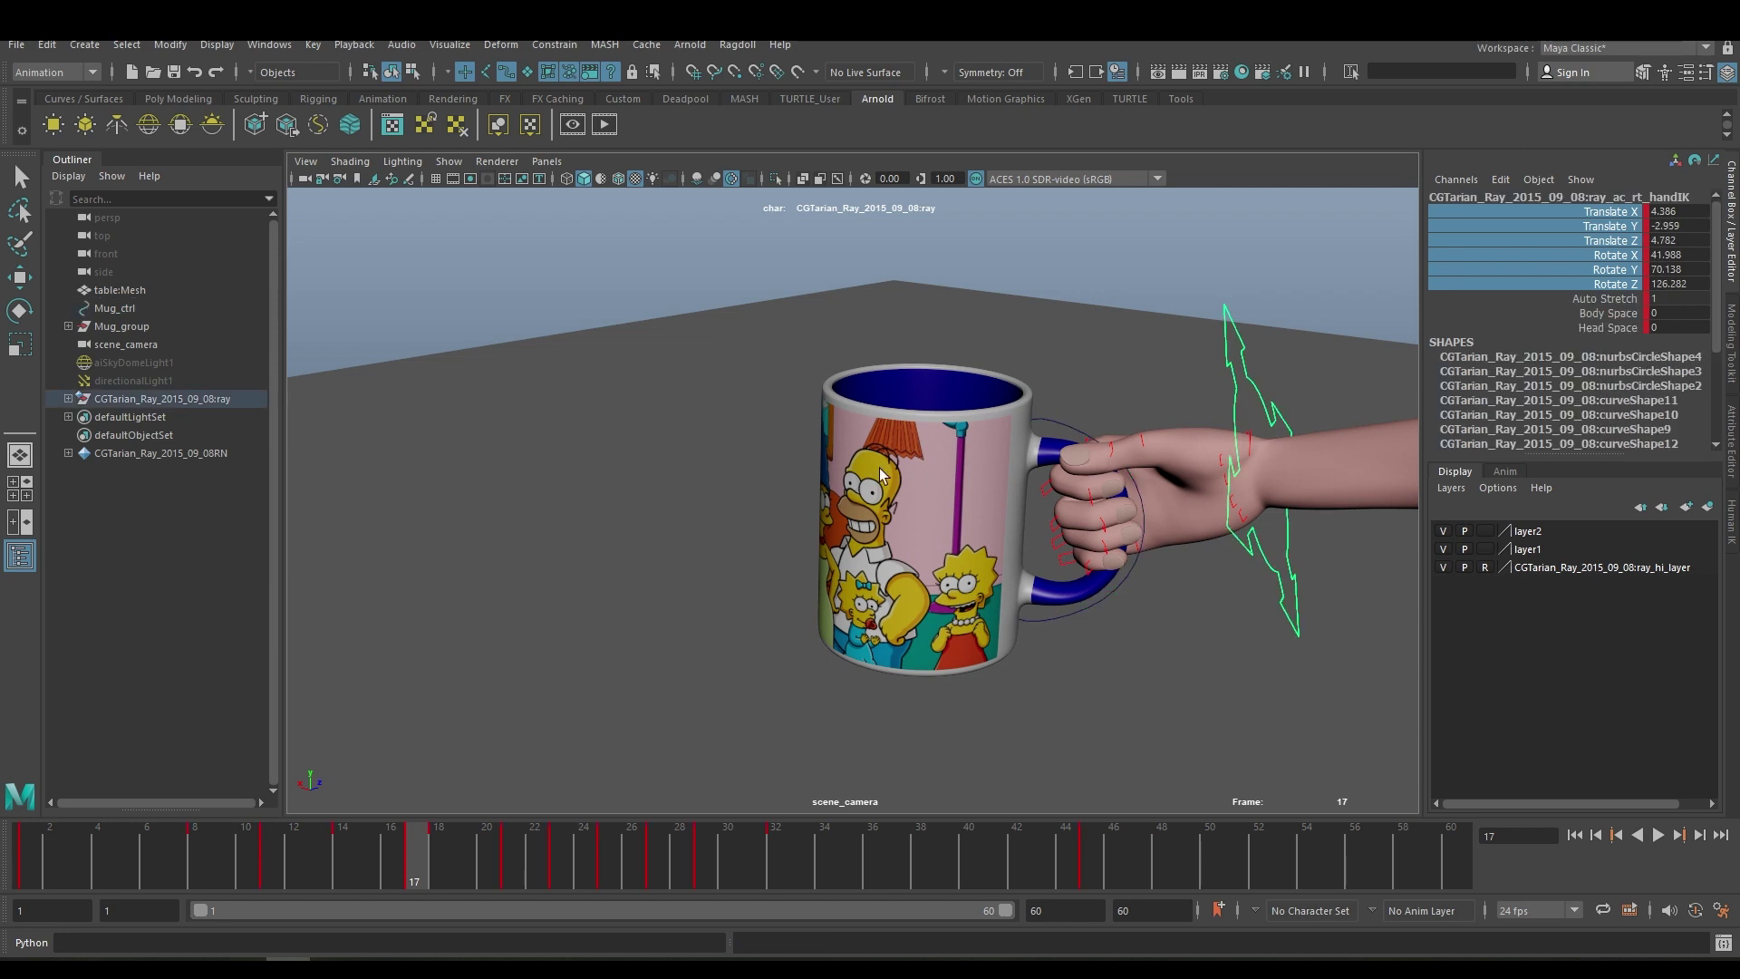
left_click(1075, 427)
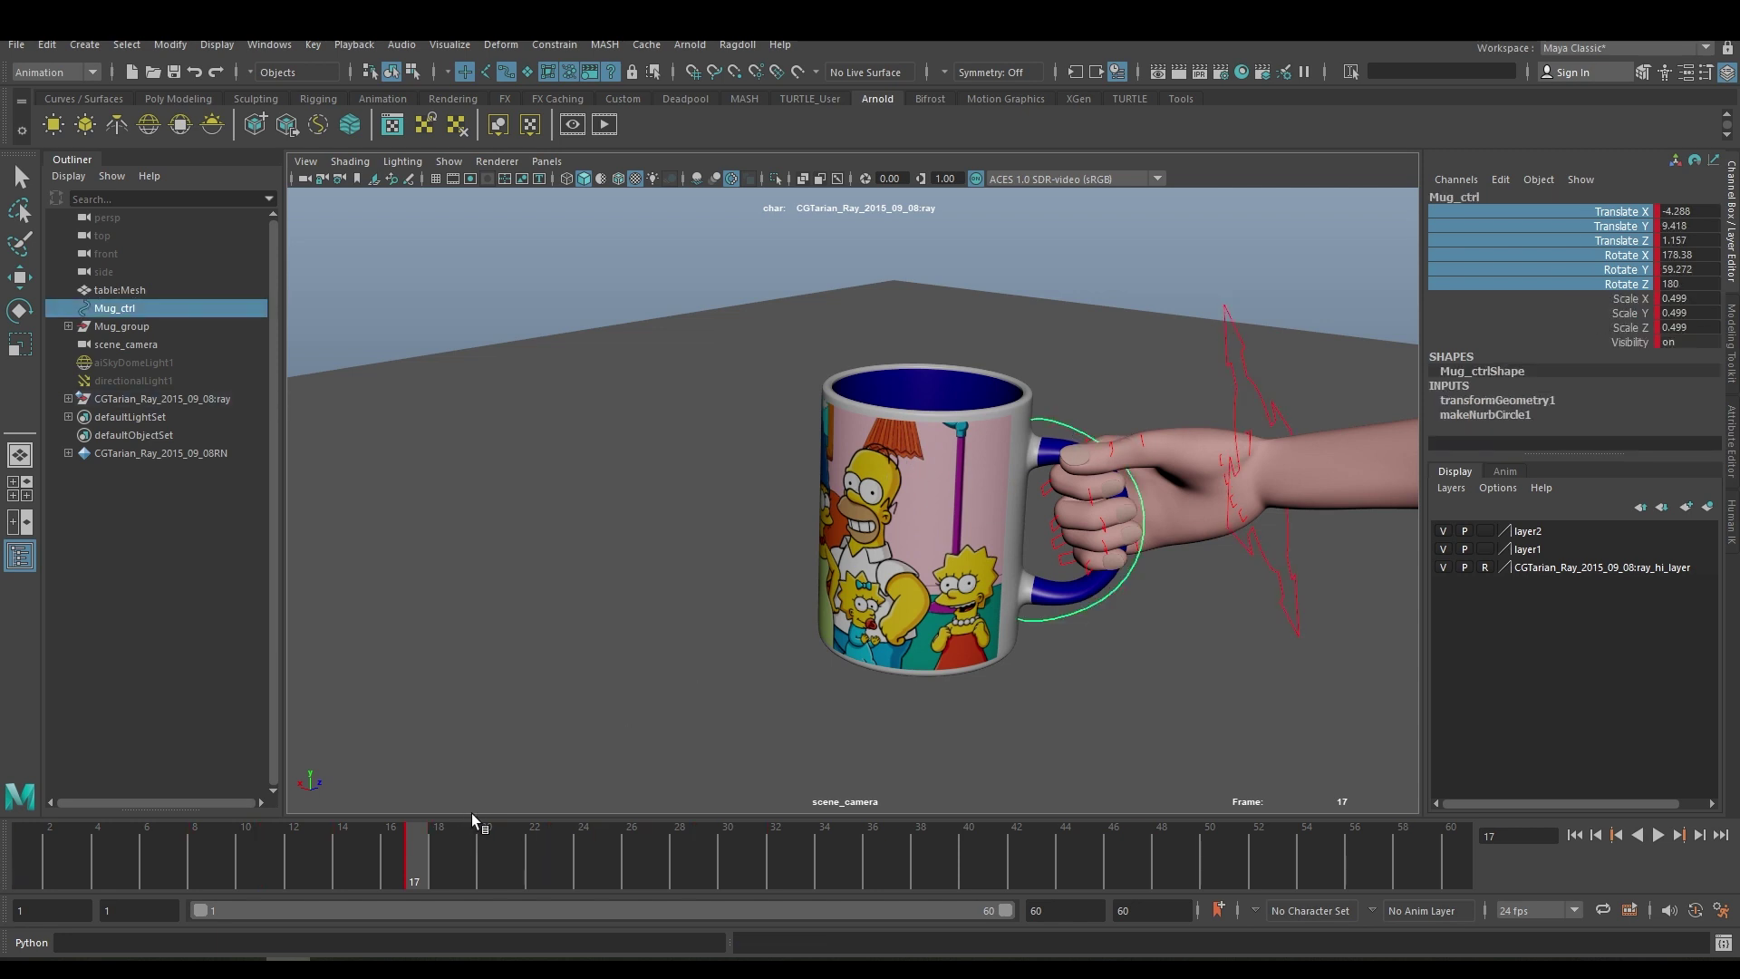
left_click(1236, 407)
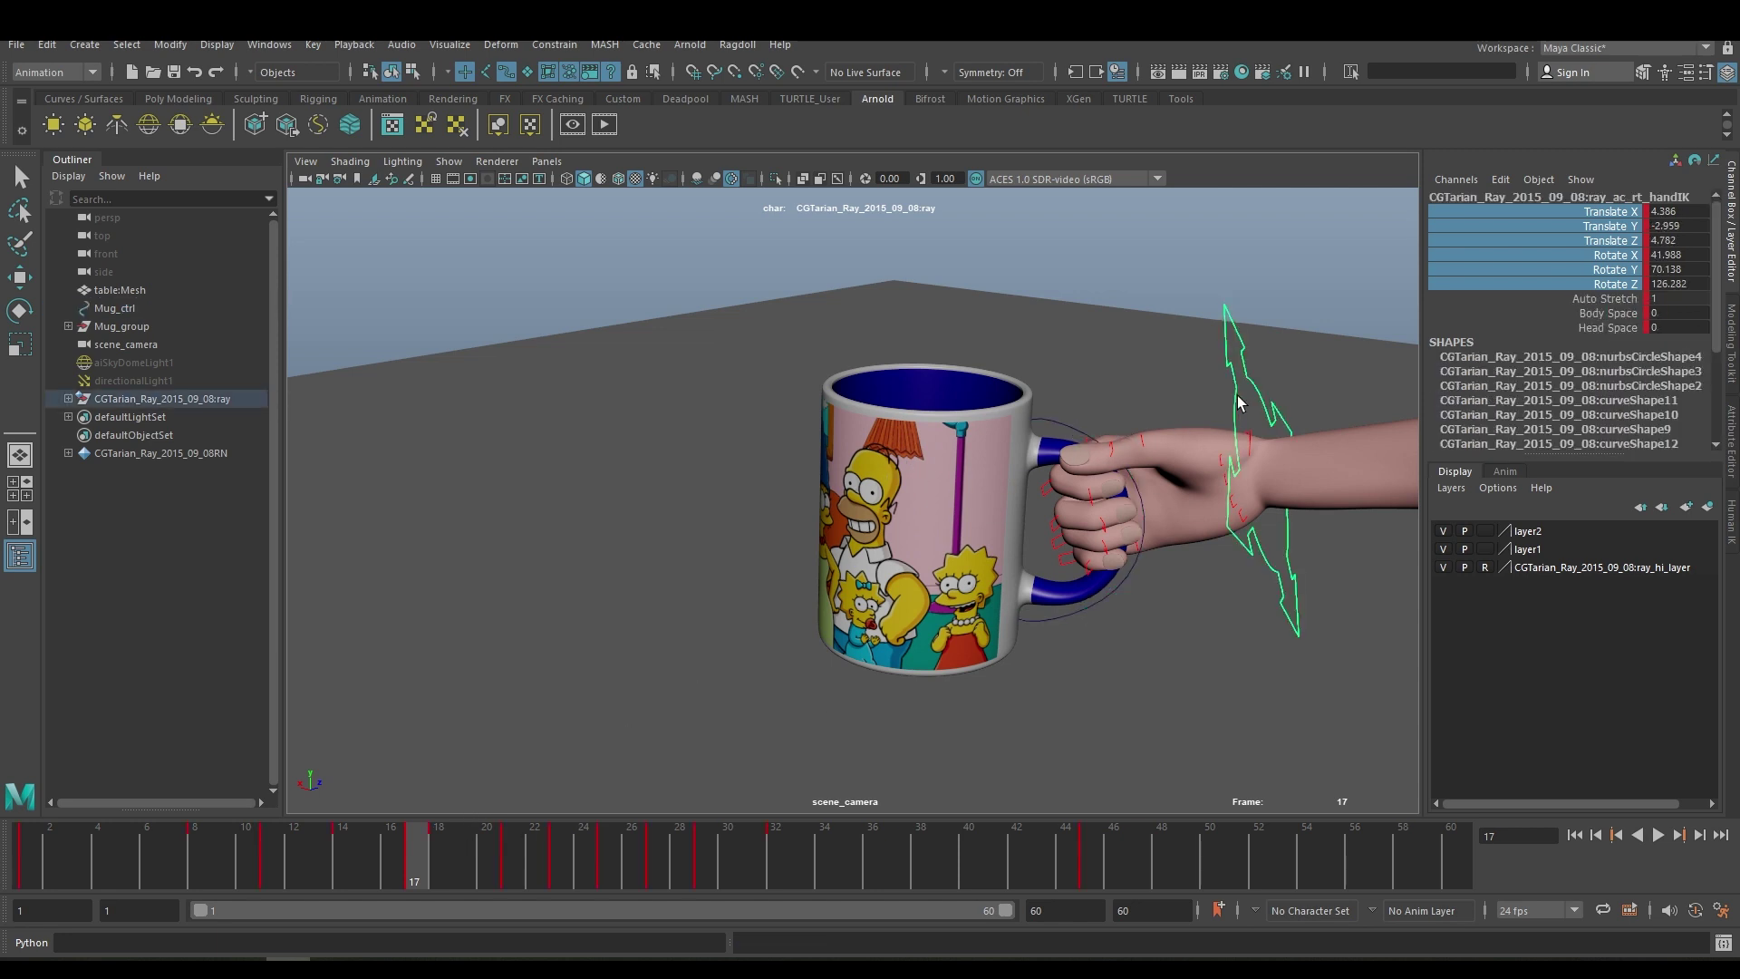
left_click(1069, 432)
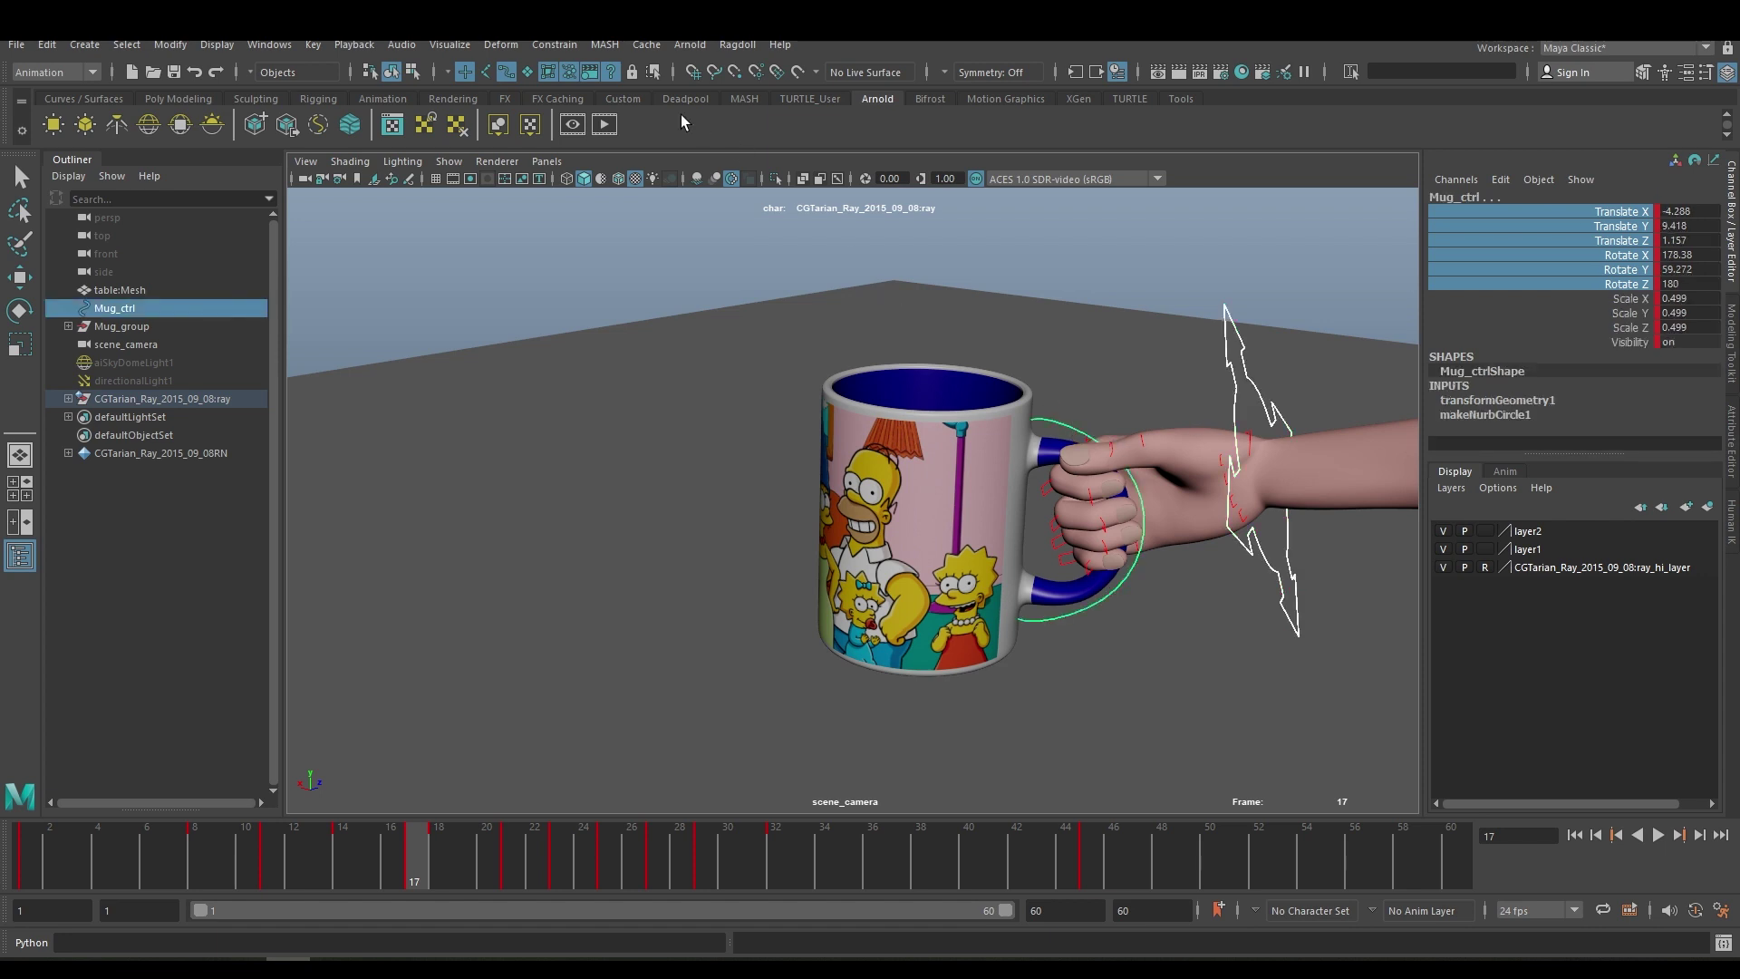
left_click(544, 45)
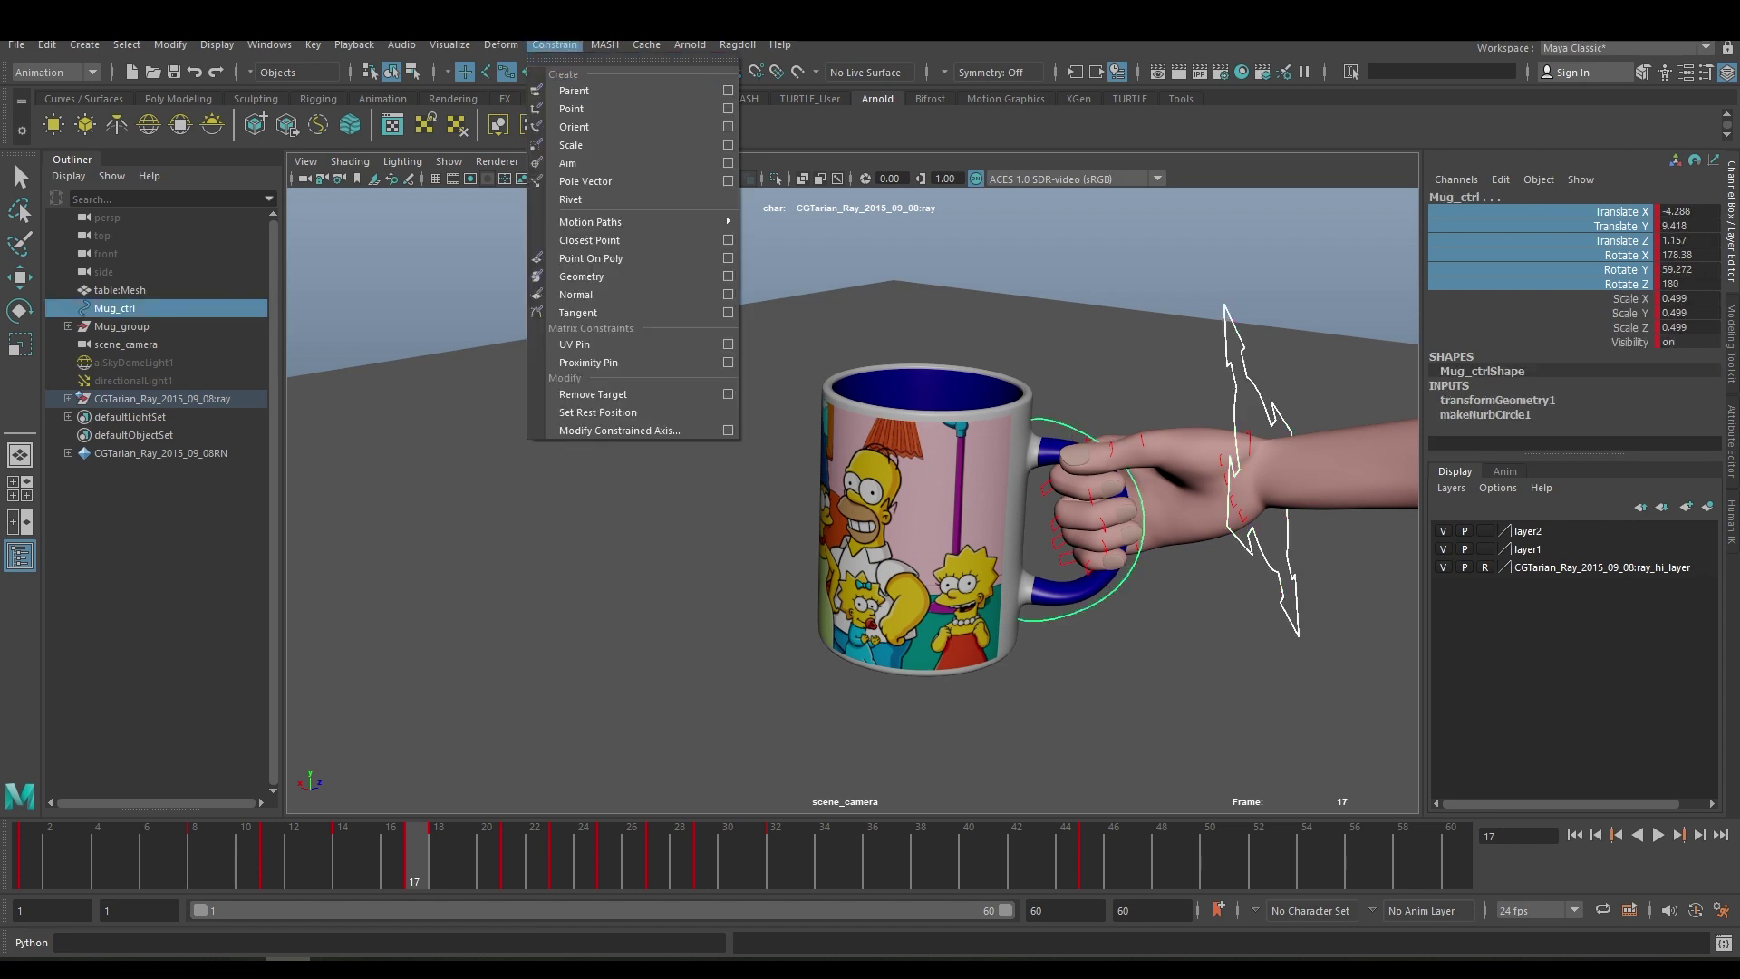
left_click(84, 87)
left_click(80, 72)
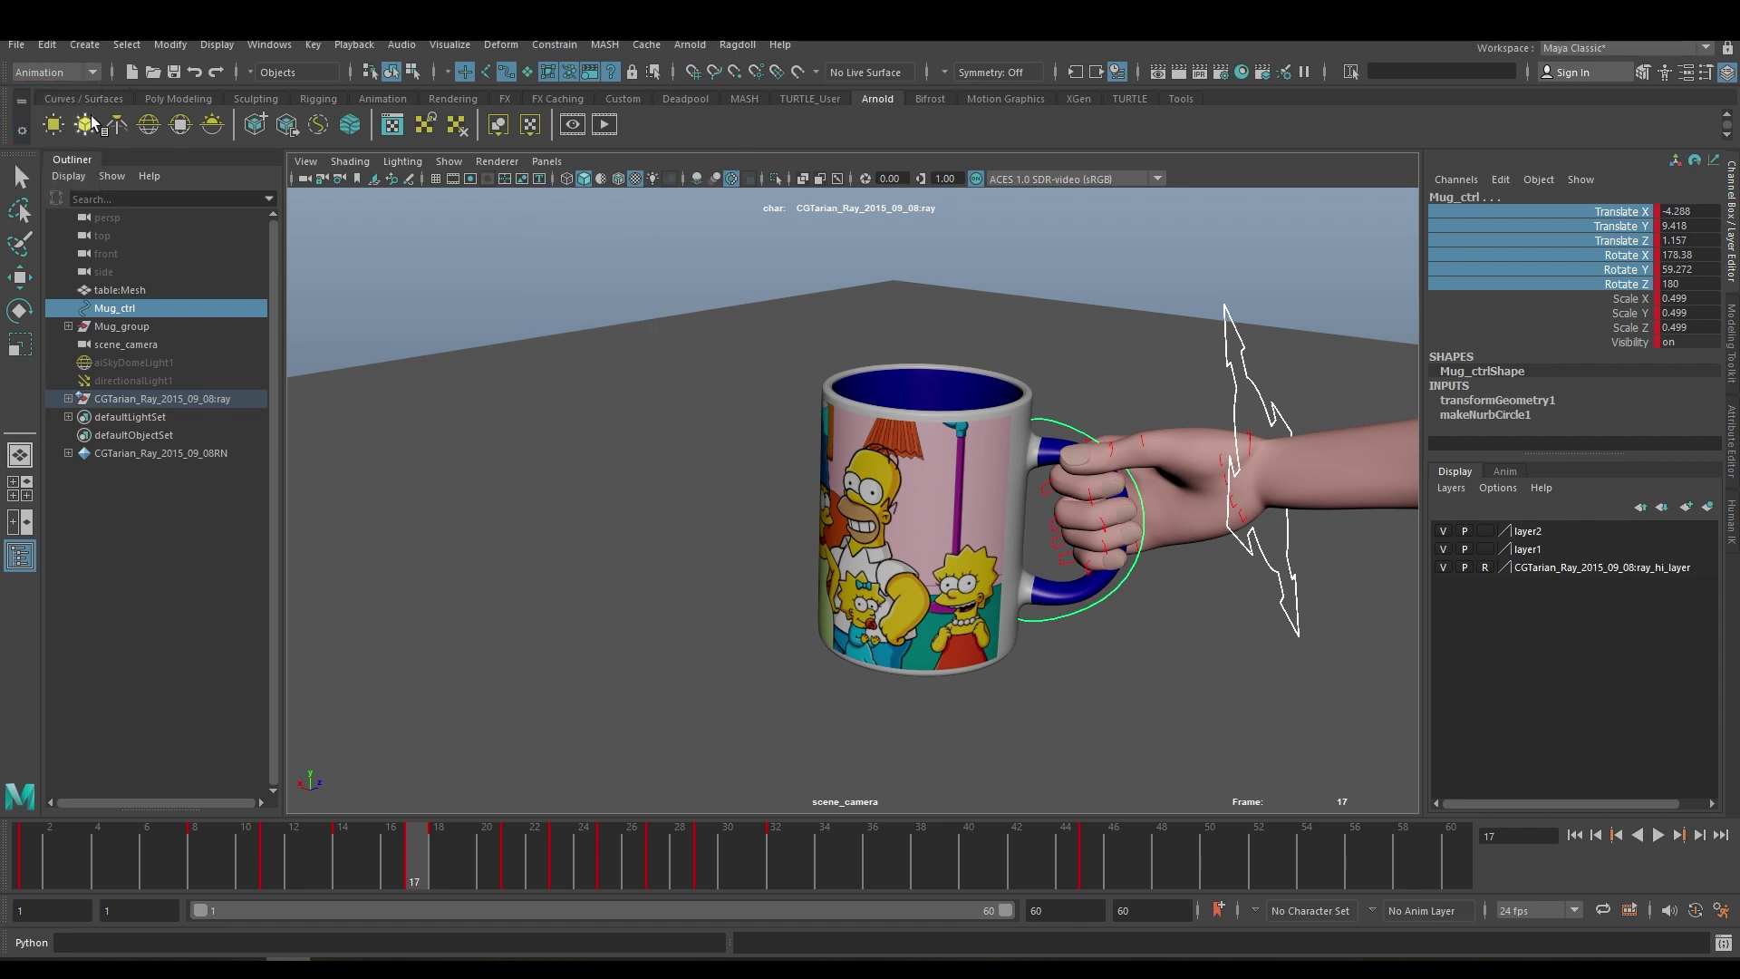
left_click(562, 47)
left_click(564, 47)
left_click(742, 90)
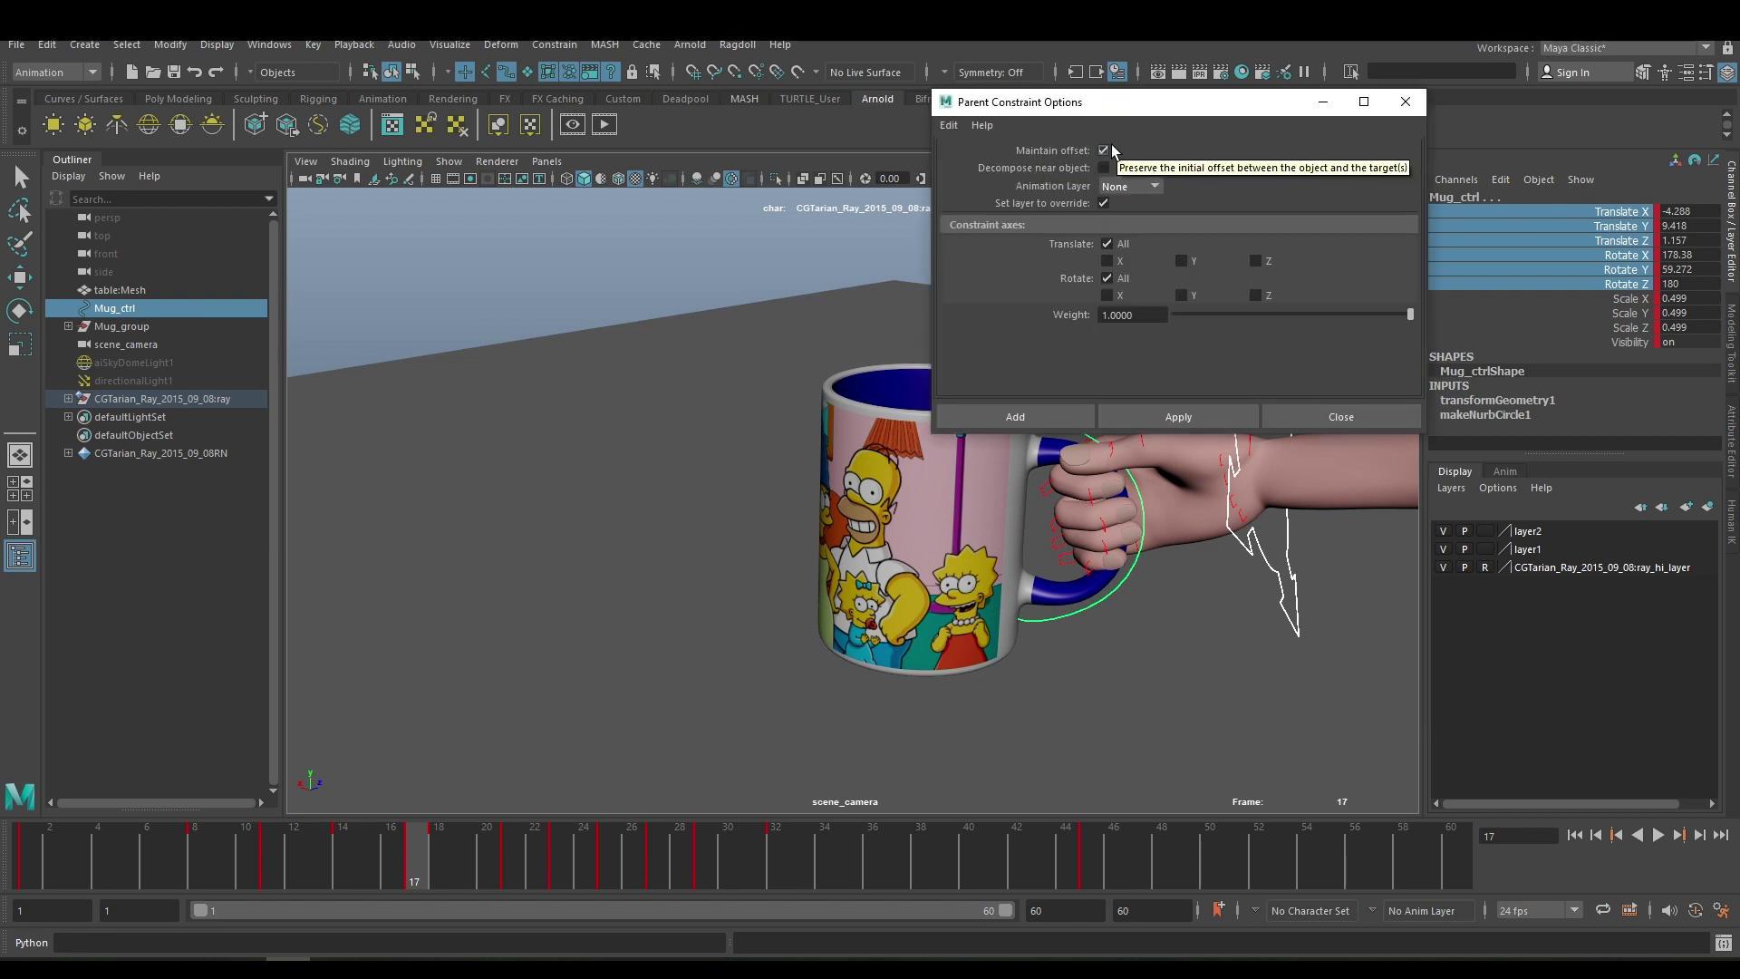
left_click(1205, 415)
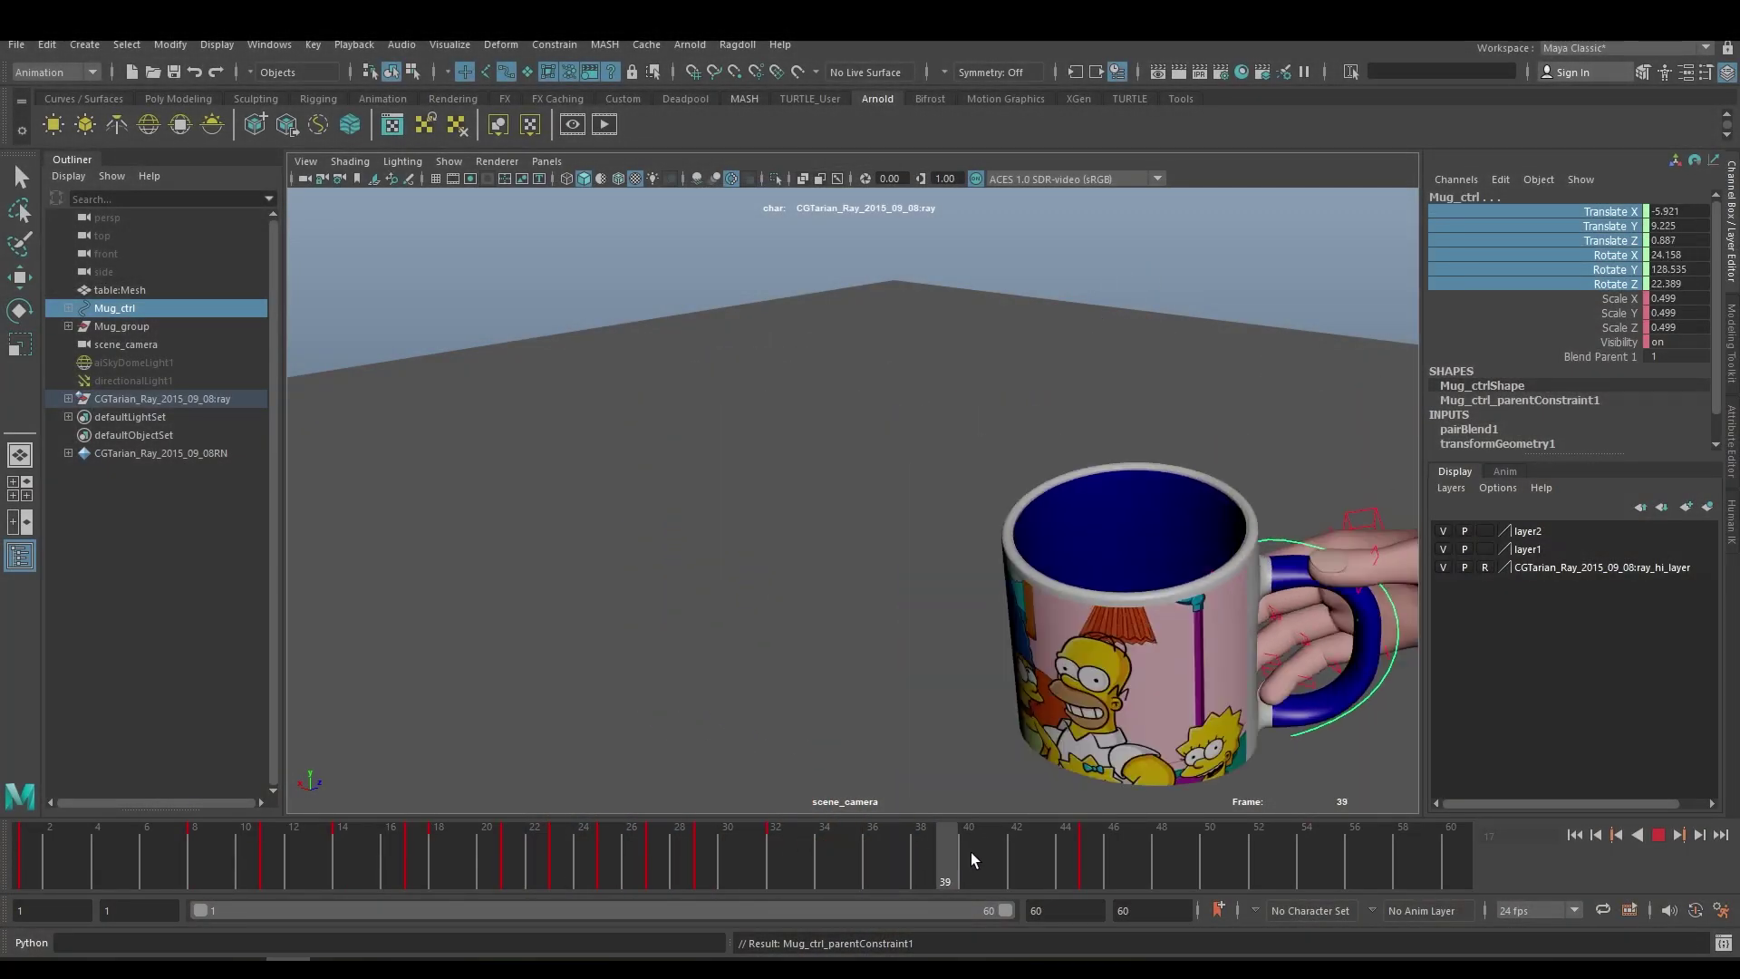
key("Escape")
left_click_drag(117, 850, 423, 834)
key("alt+v")
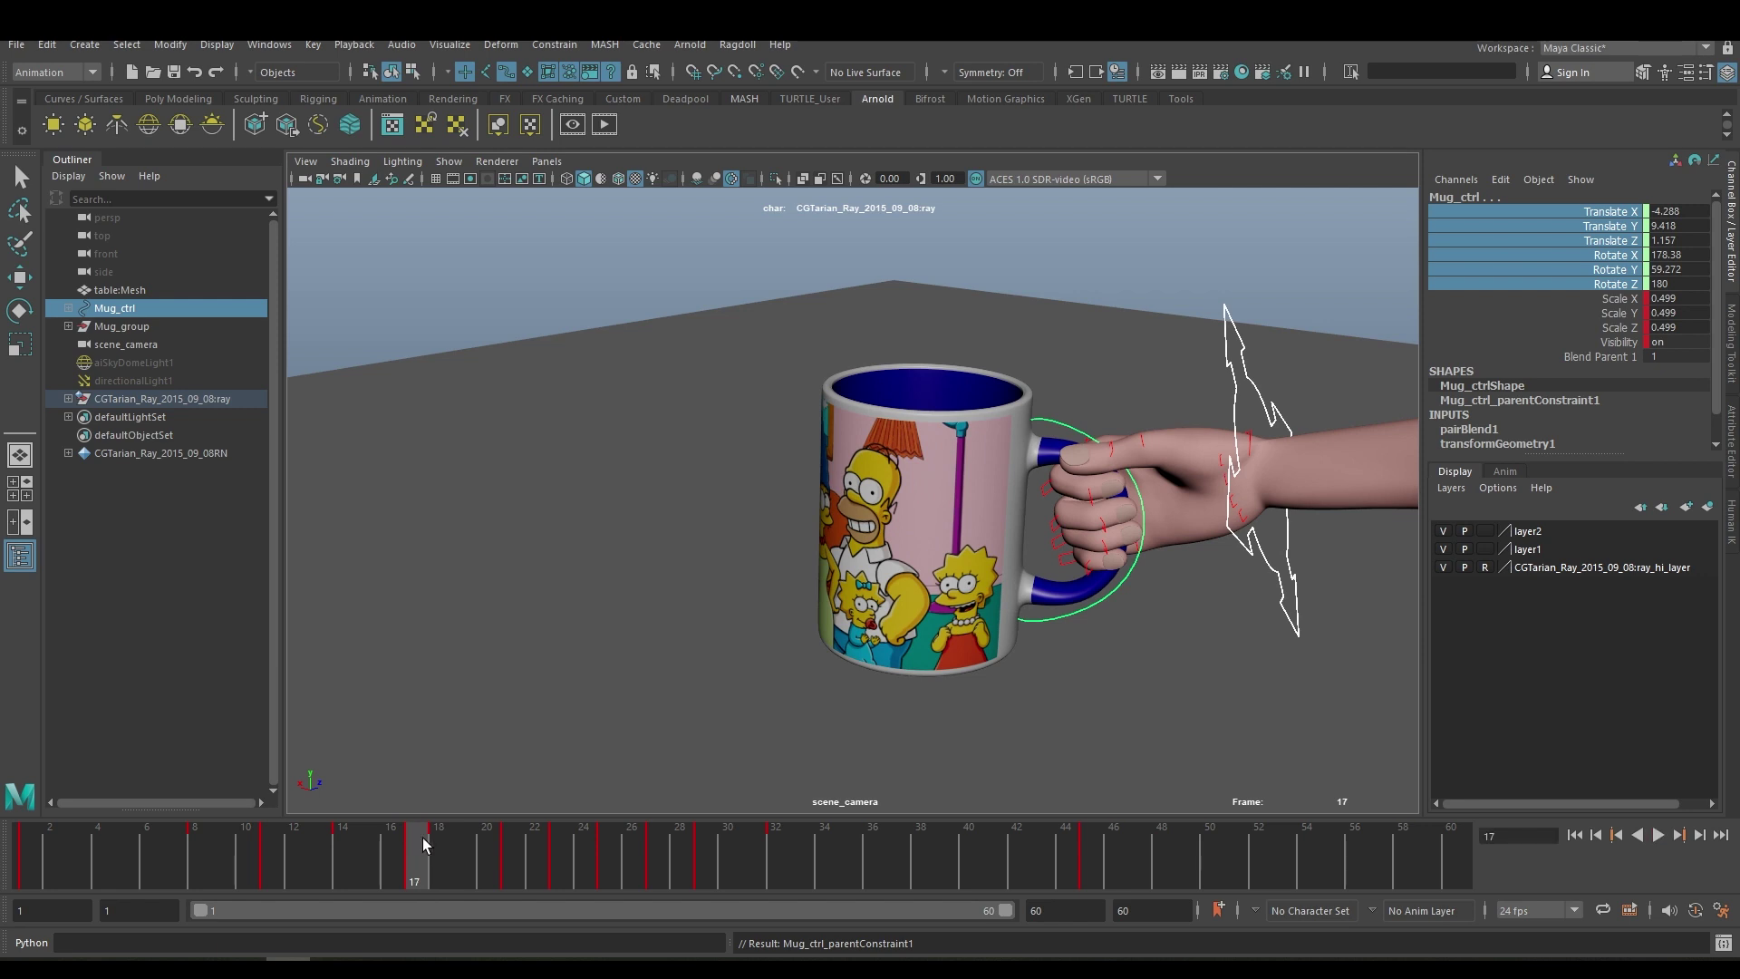
Step: On Mug_ctrl, key Blend Parent 1 at frame 17, edit its value and key it again
left_click(1181, 280)
key("w")
left_click(1062, 434)
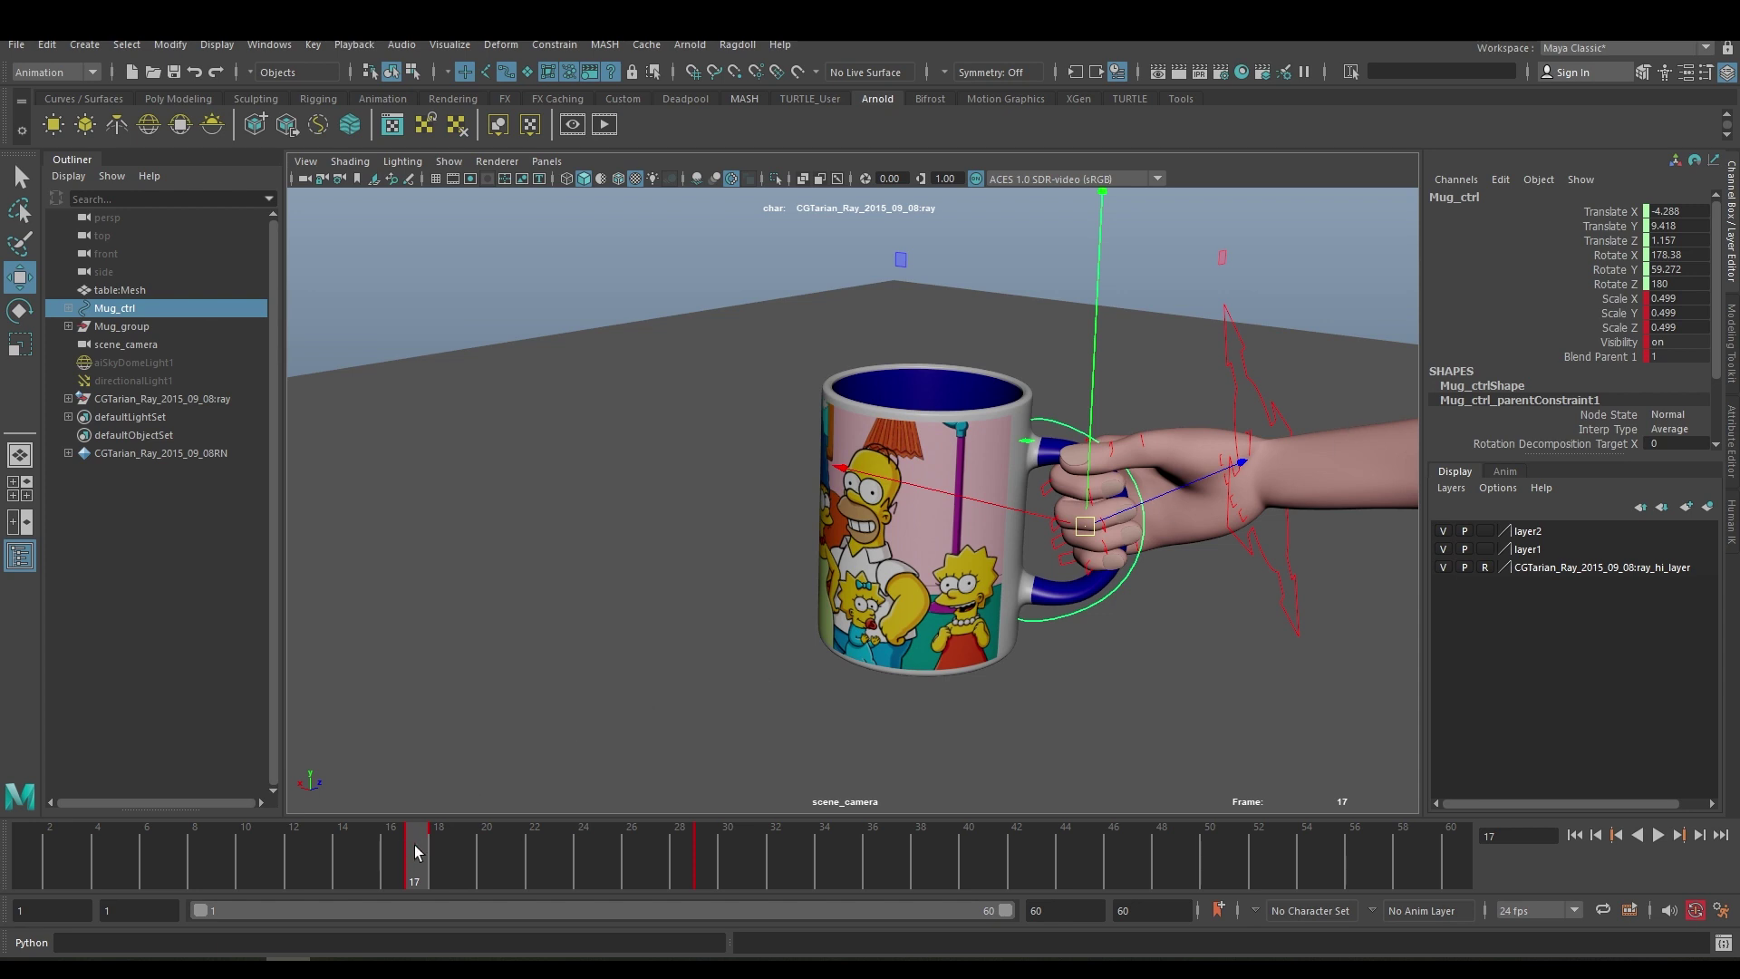
right_click(1567, 356)
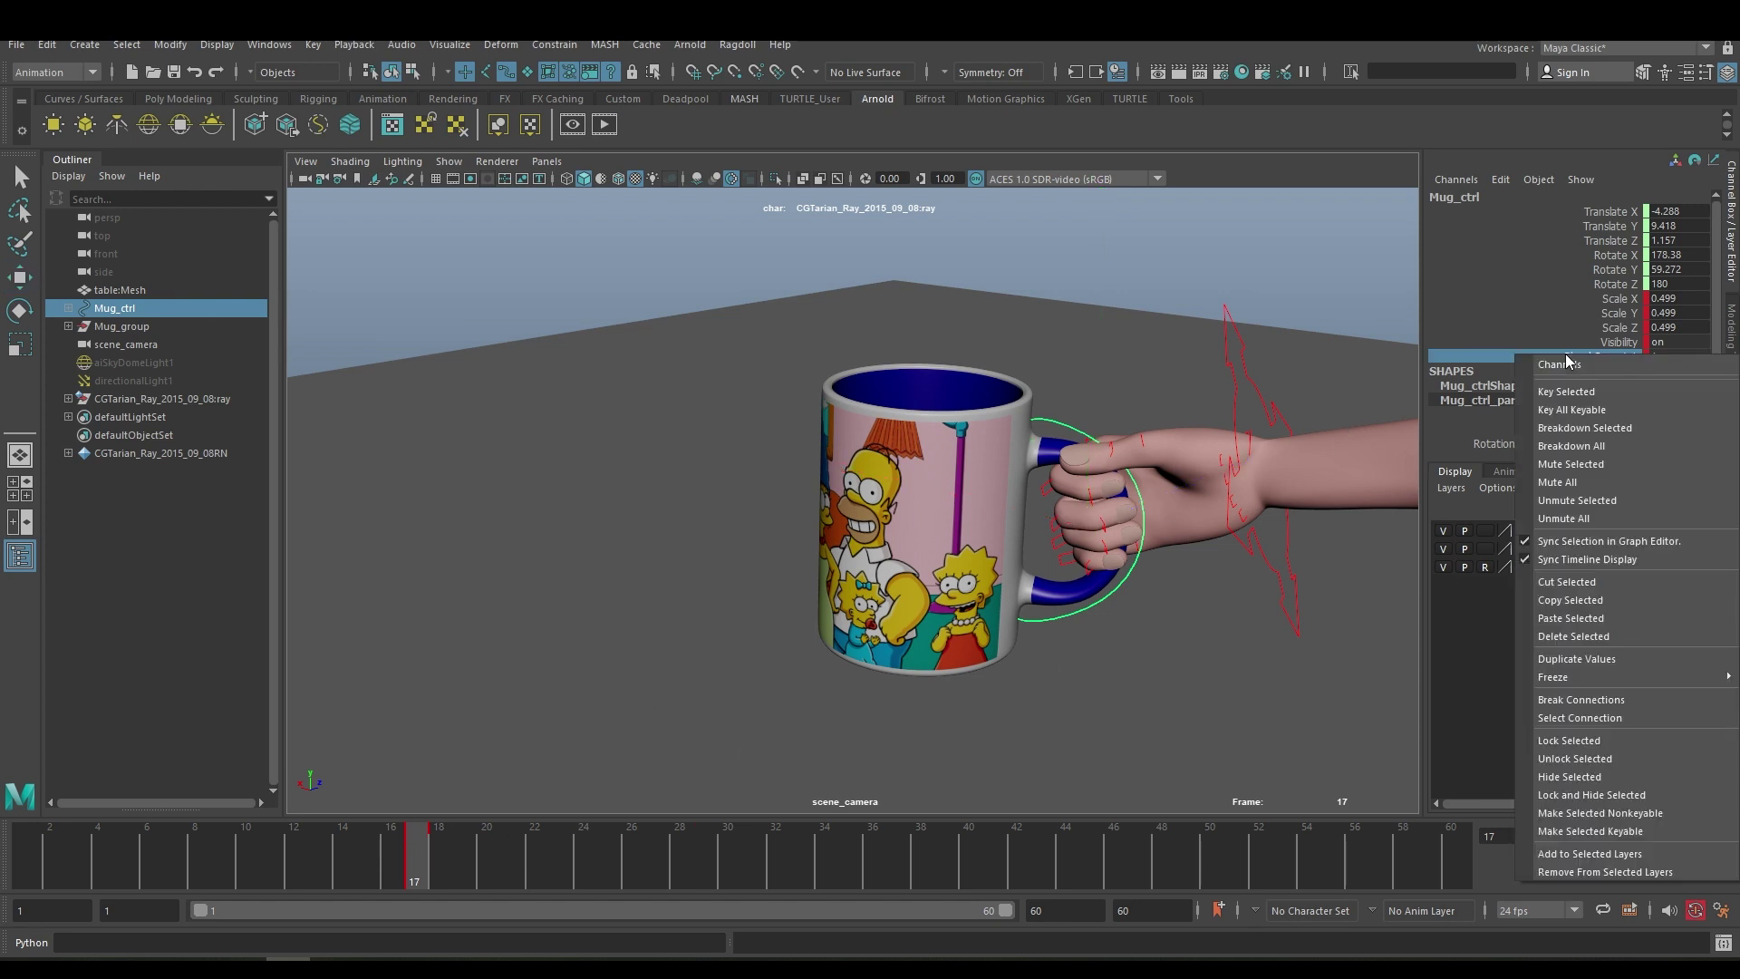
left_click(1557, 388)
double_click(1677, 356)
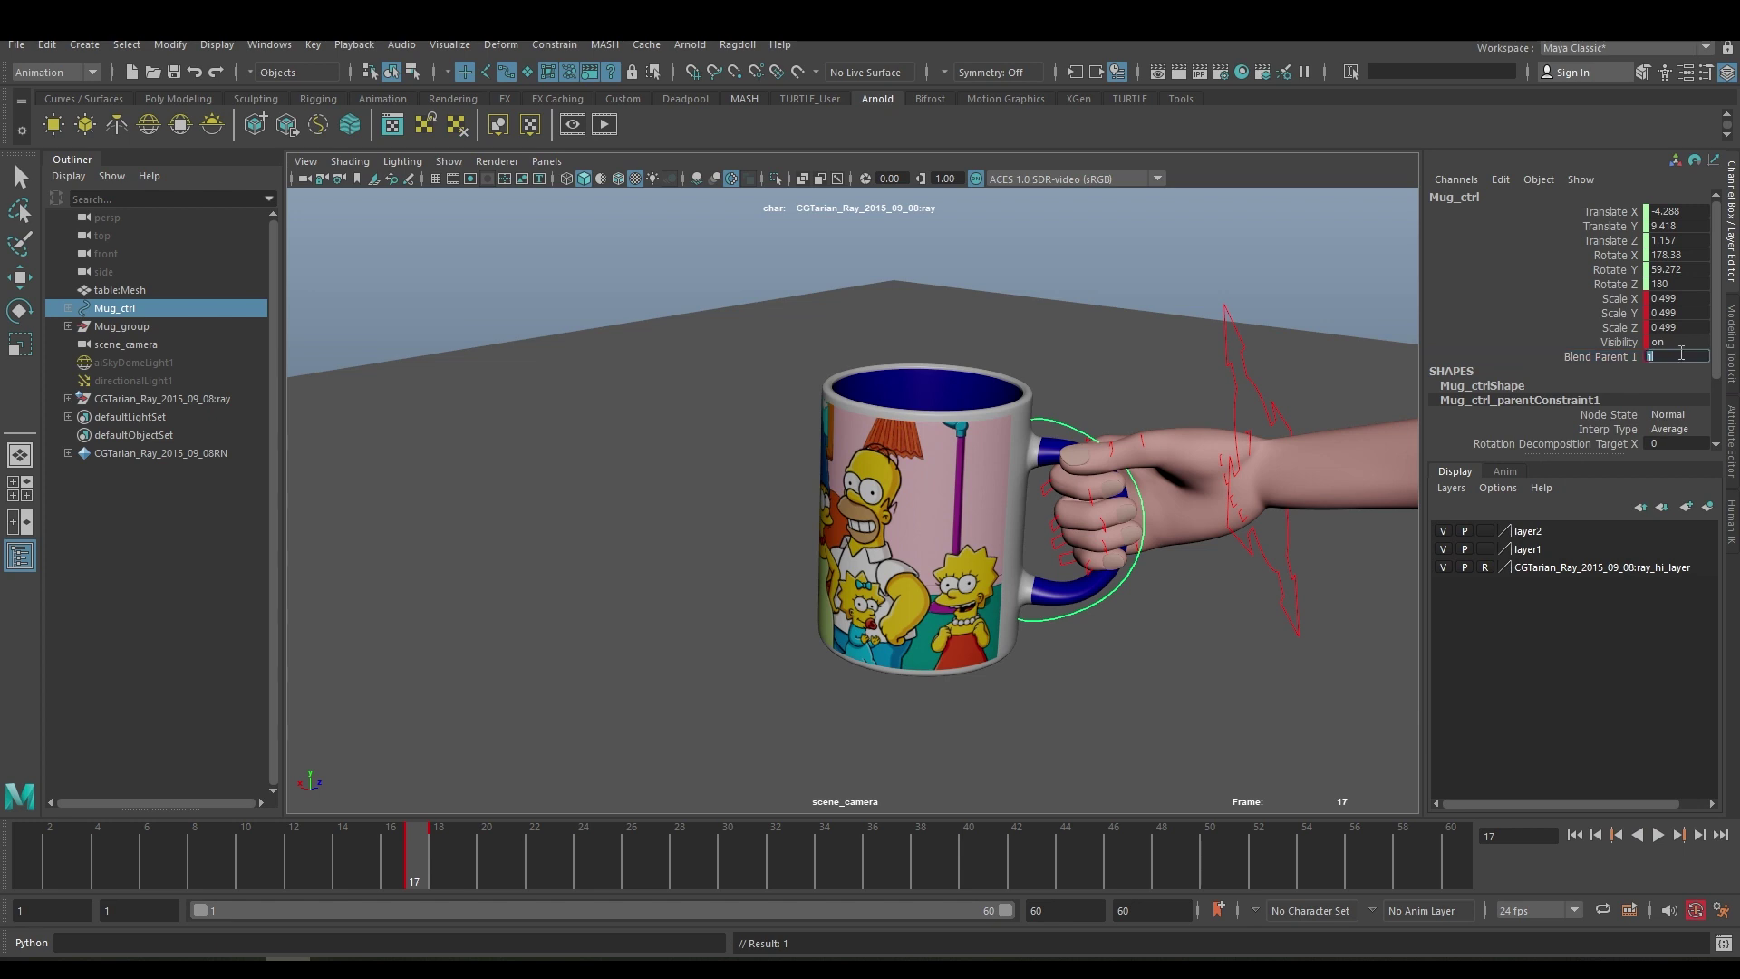
right_click(1610, 356)
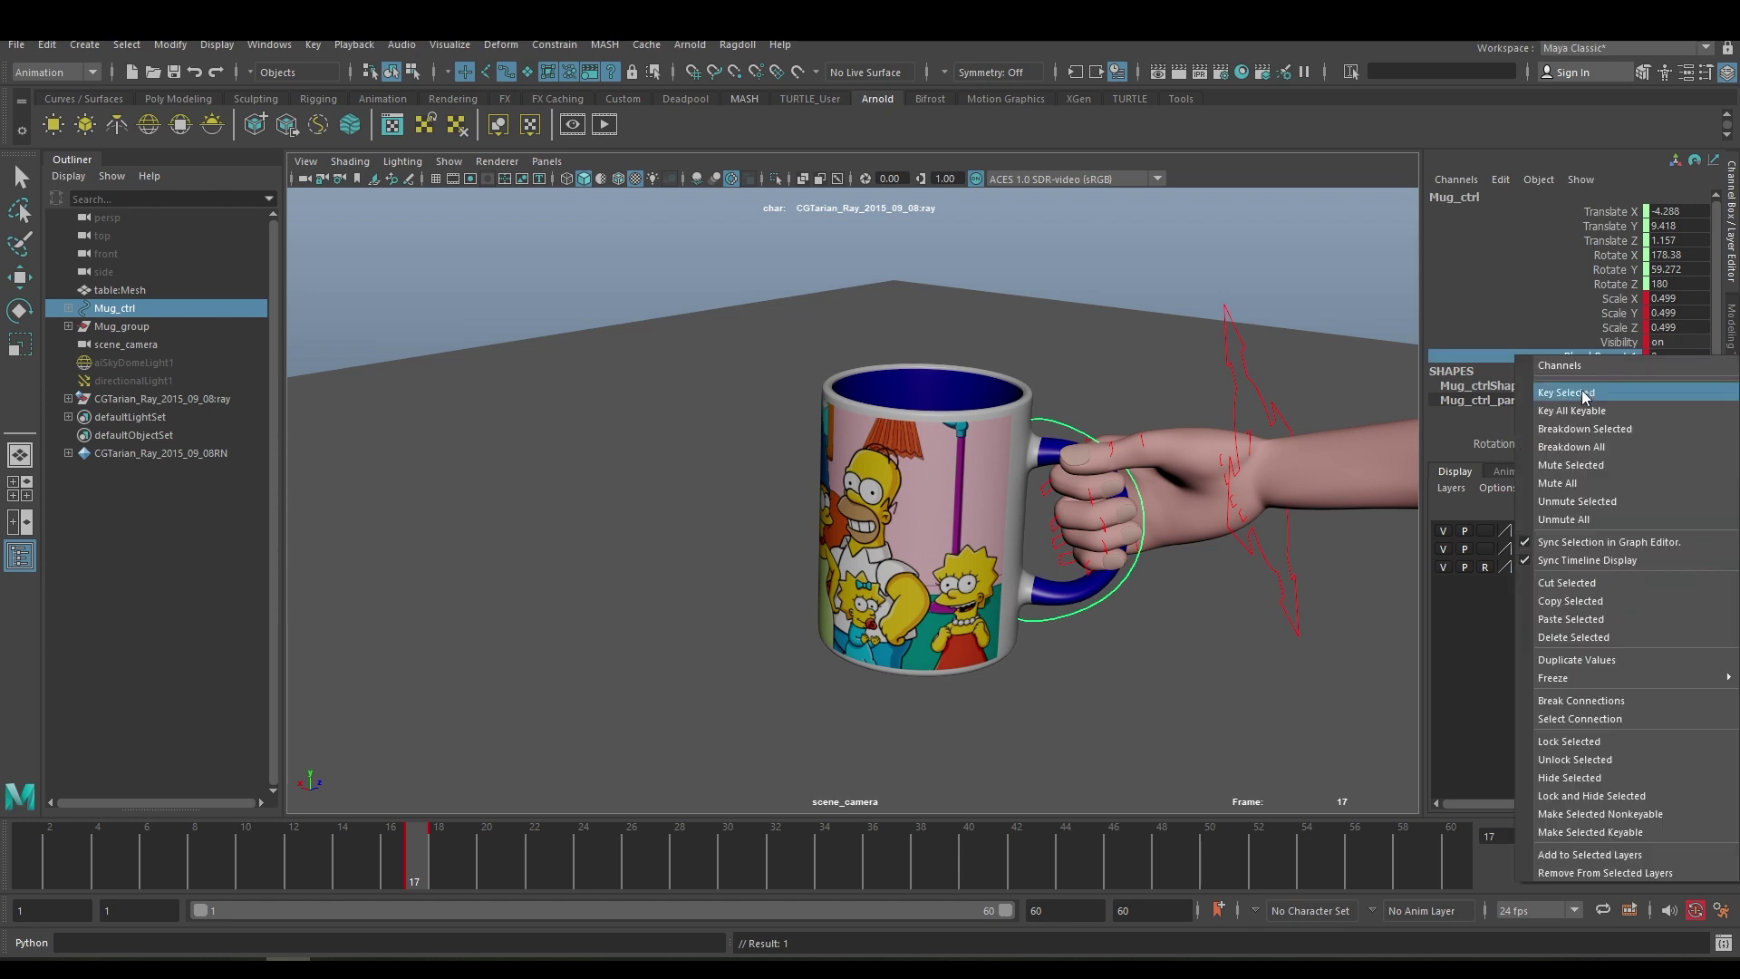
left_click(1590, 389)
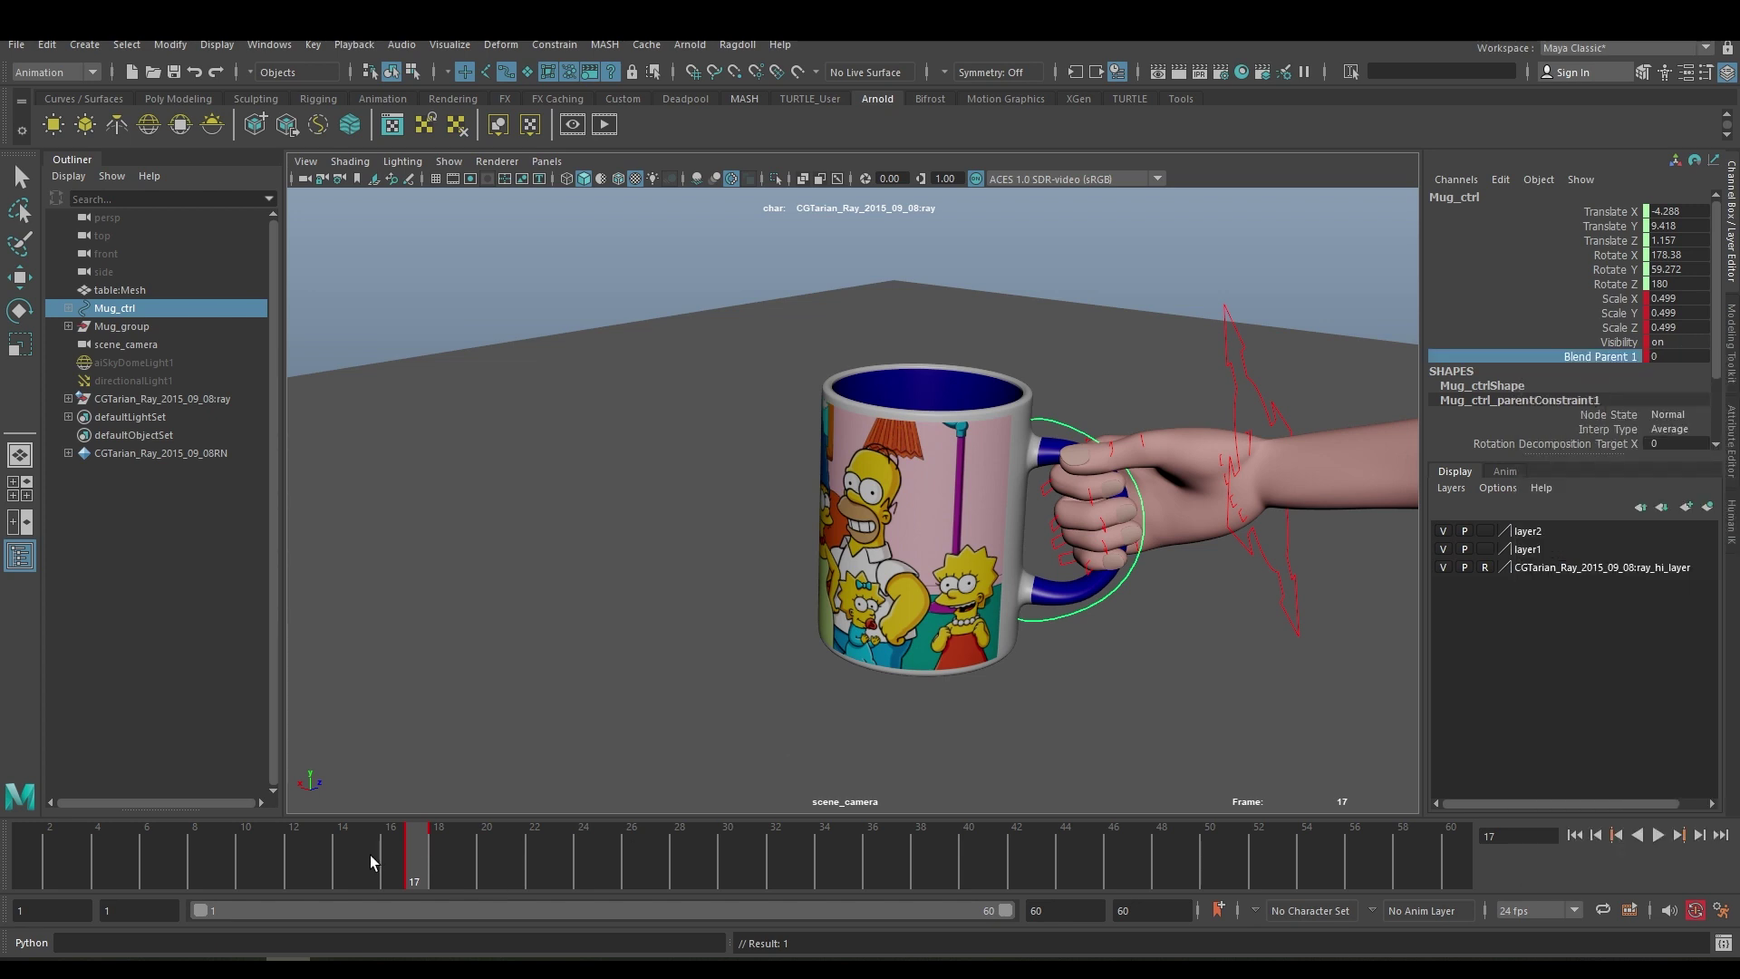
Step: Play and scrub from frame 17 onward to confirm the hand grabs and lifts the mug
key("alt+v")
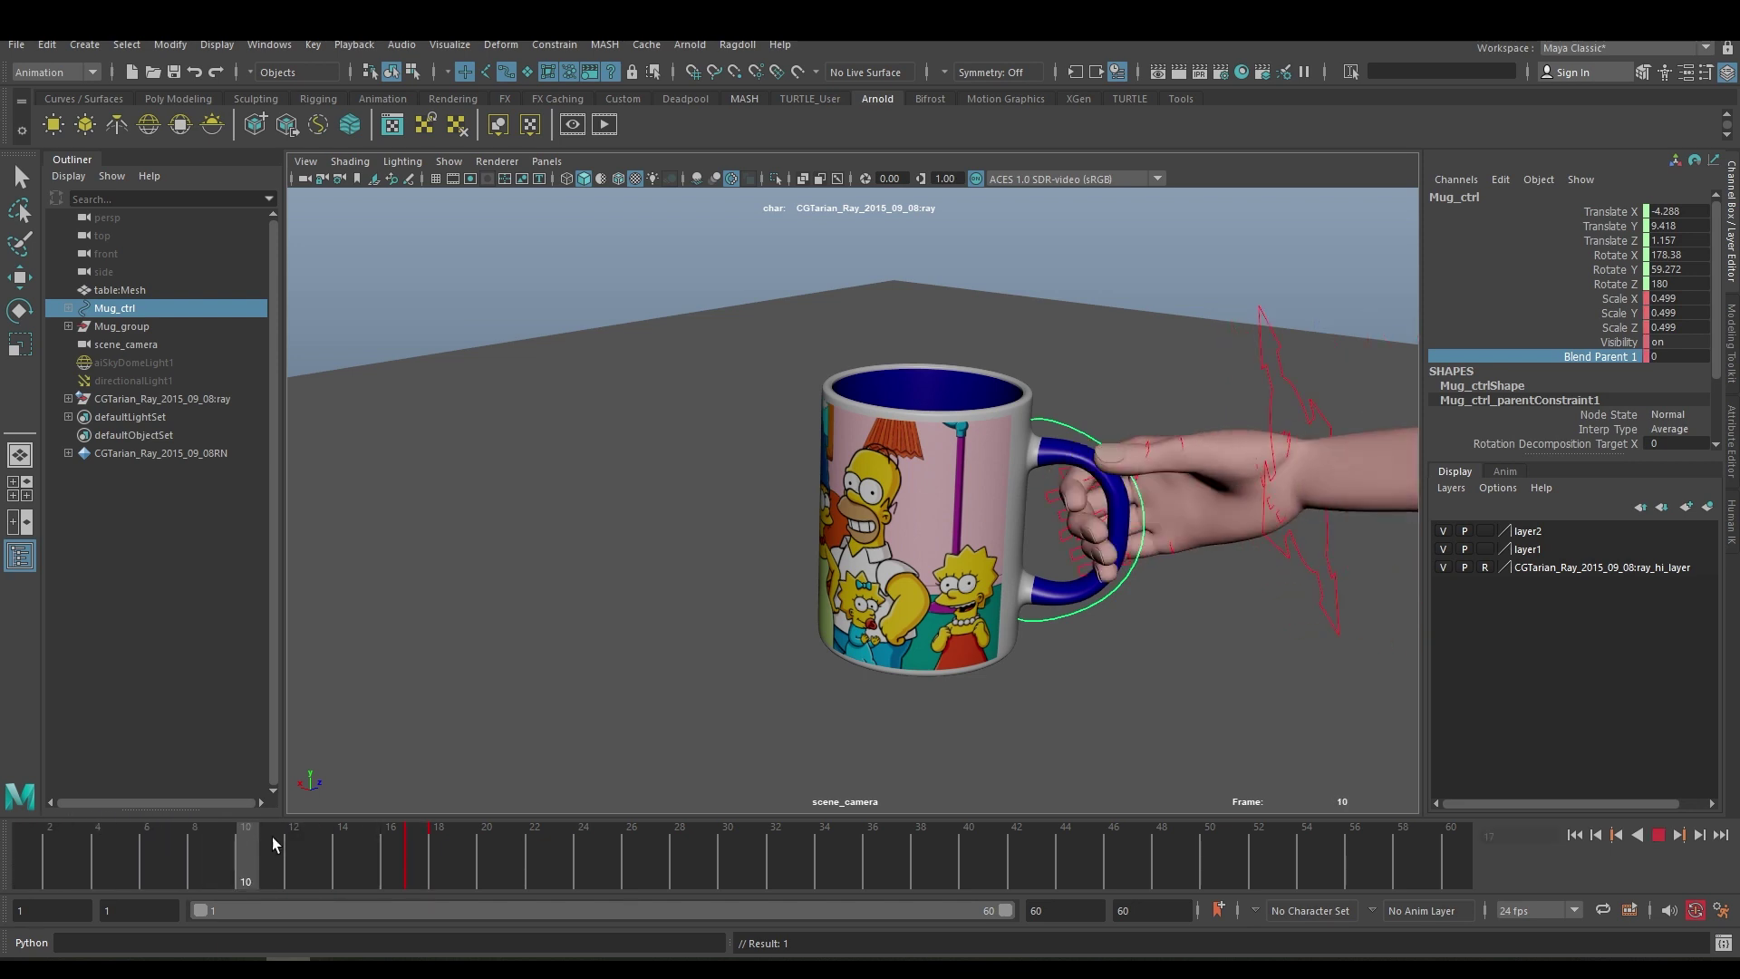
left_click_drag(272, 836, 421, 842)
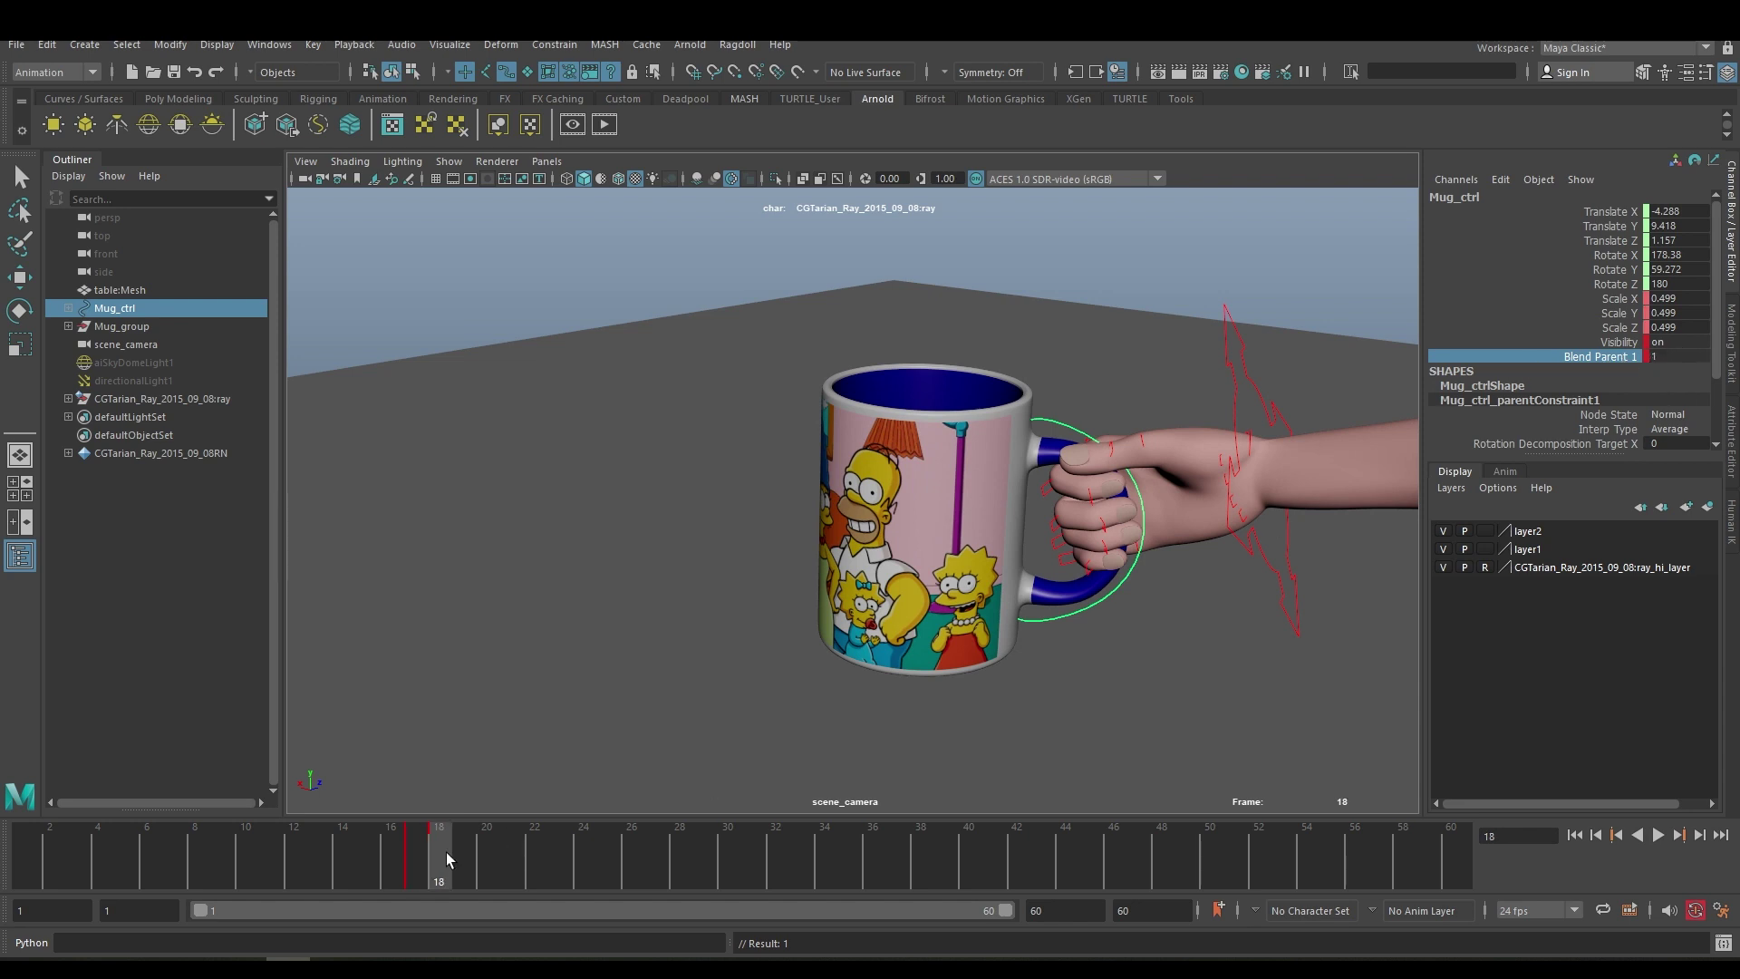
left_click_drag(446, 852, 716, 844)
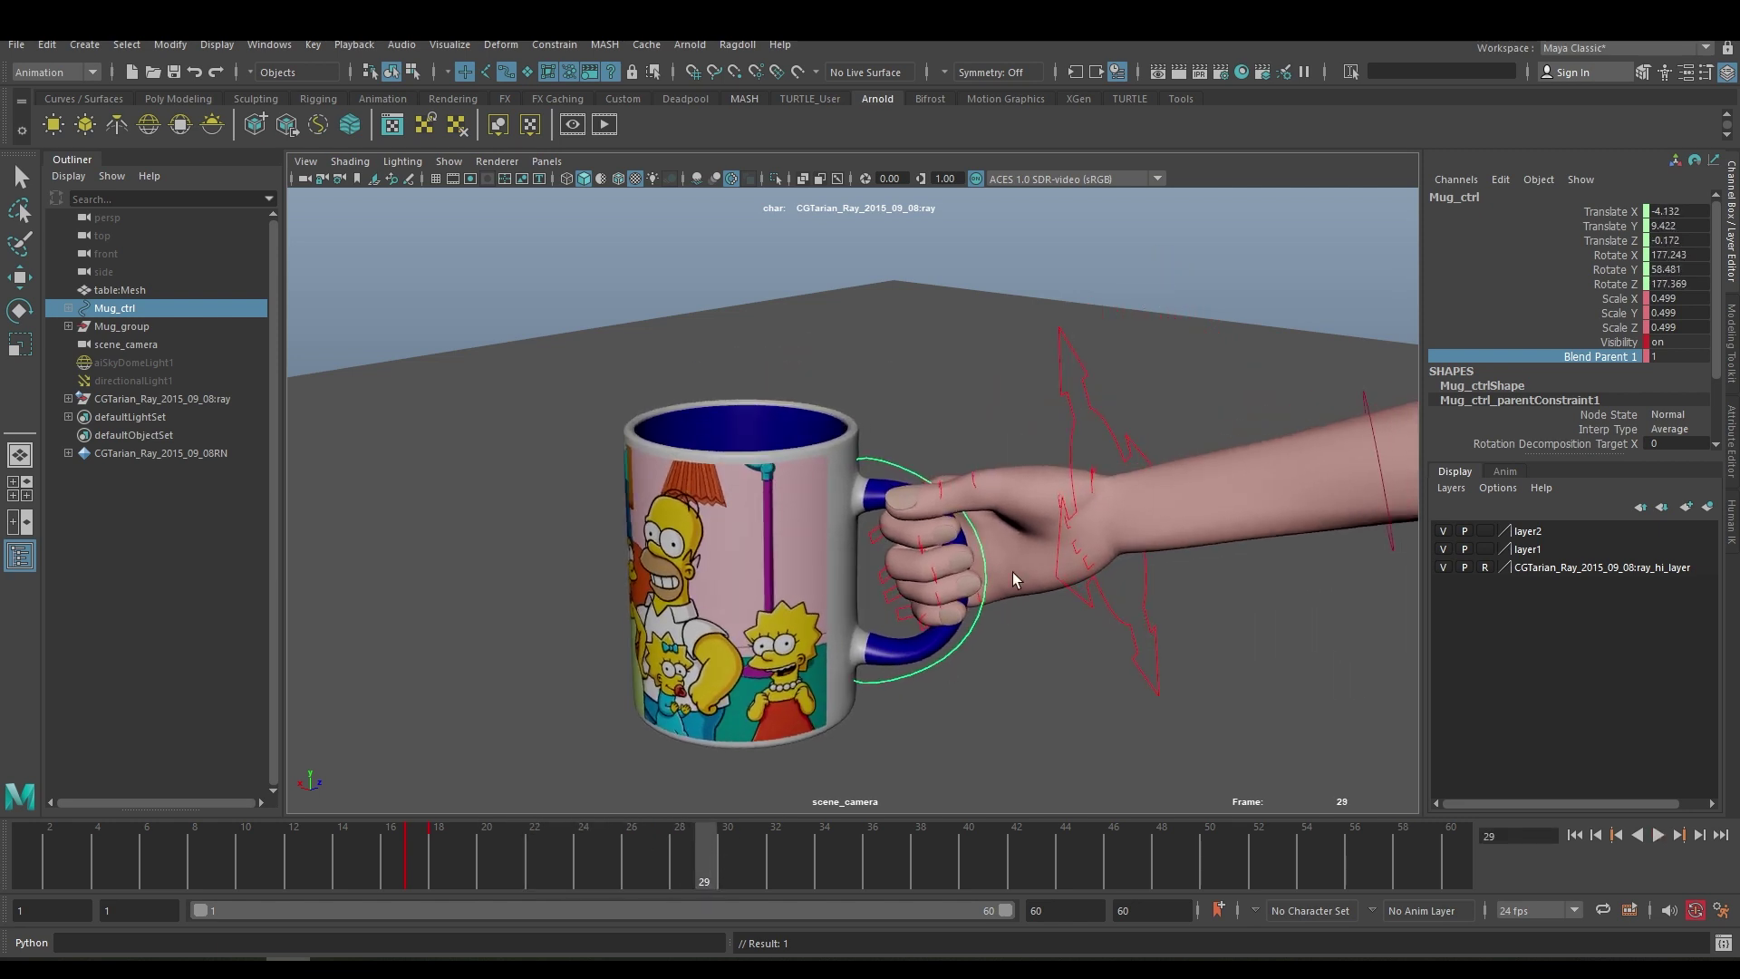
Step: Key Mug_ctrl's Blend Parent 1 at 1 on frame 29
left_click(1073, 460)
key("w")
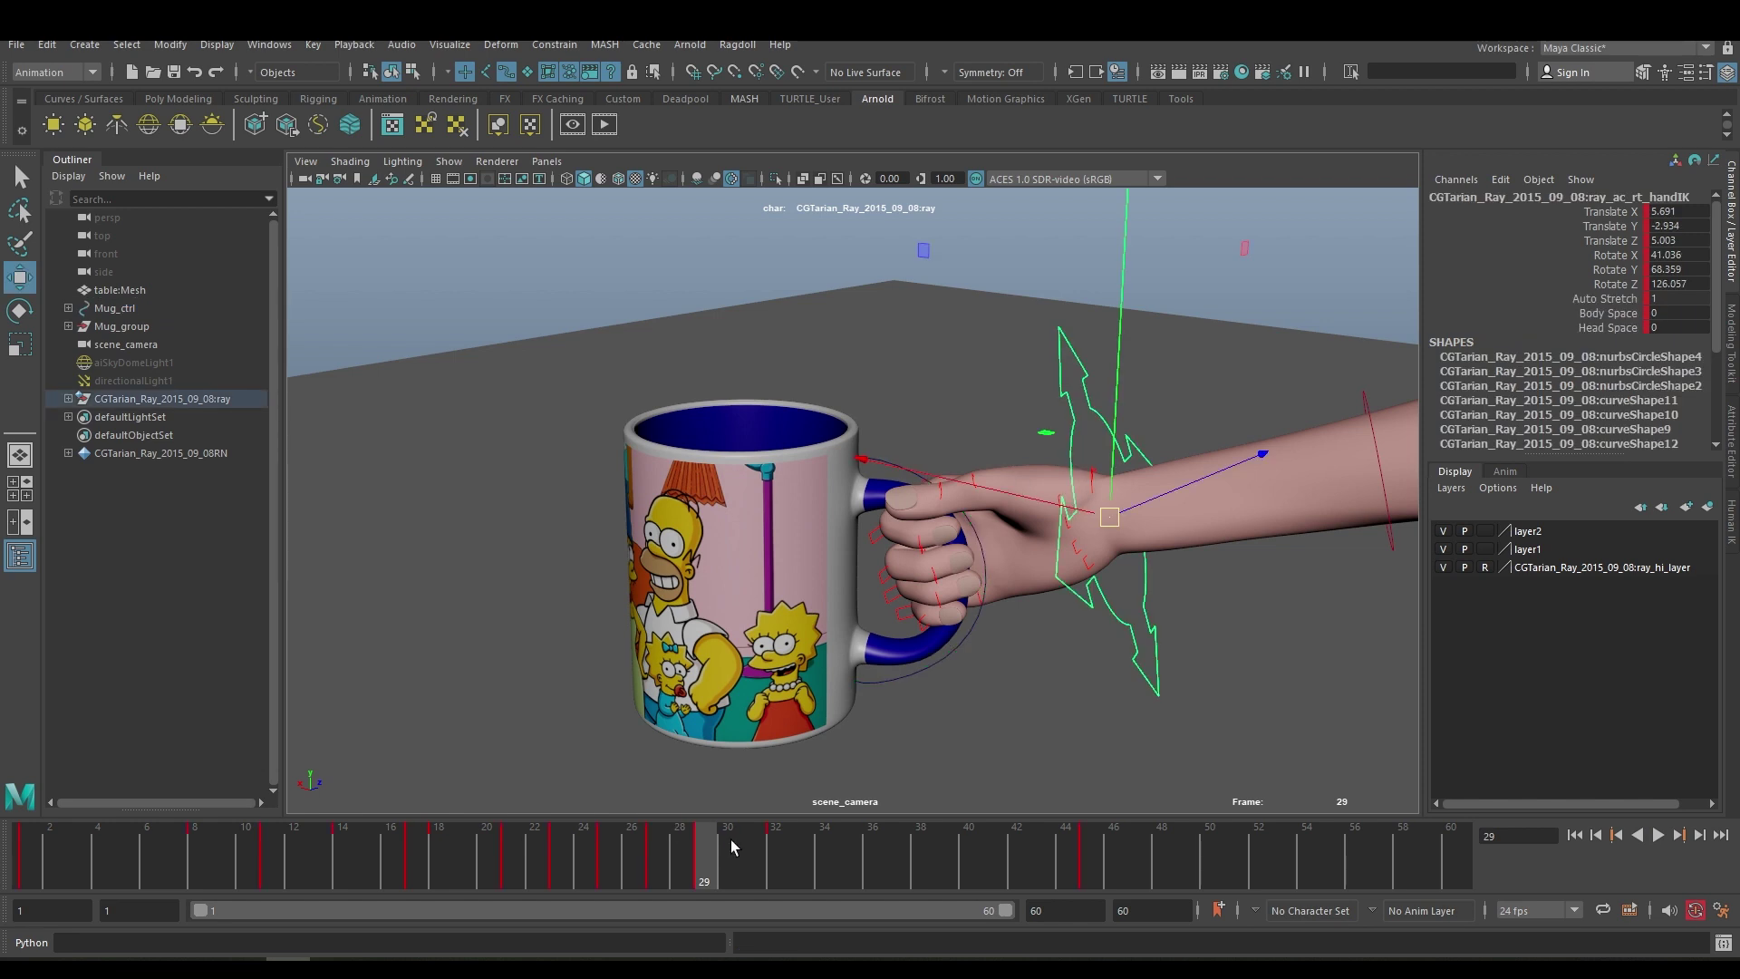
left_click(953, 559)
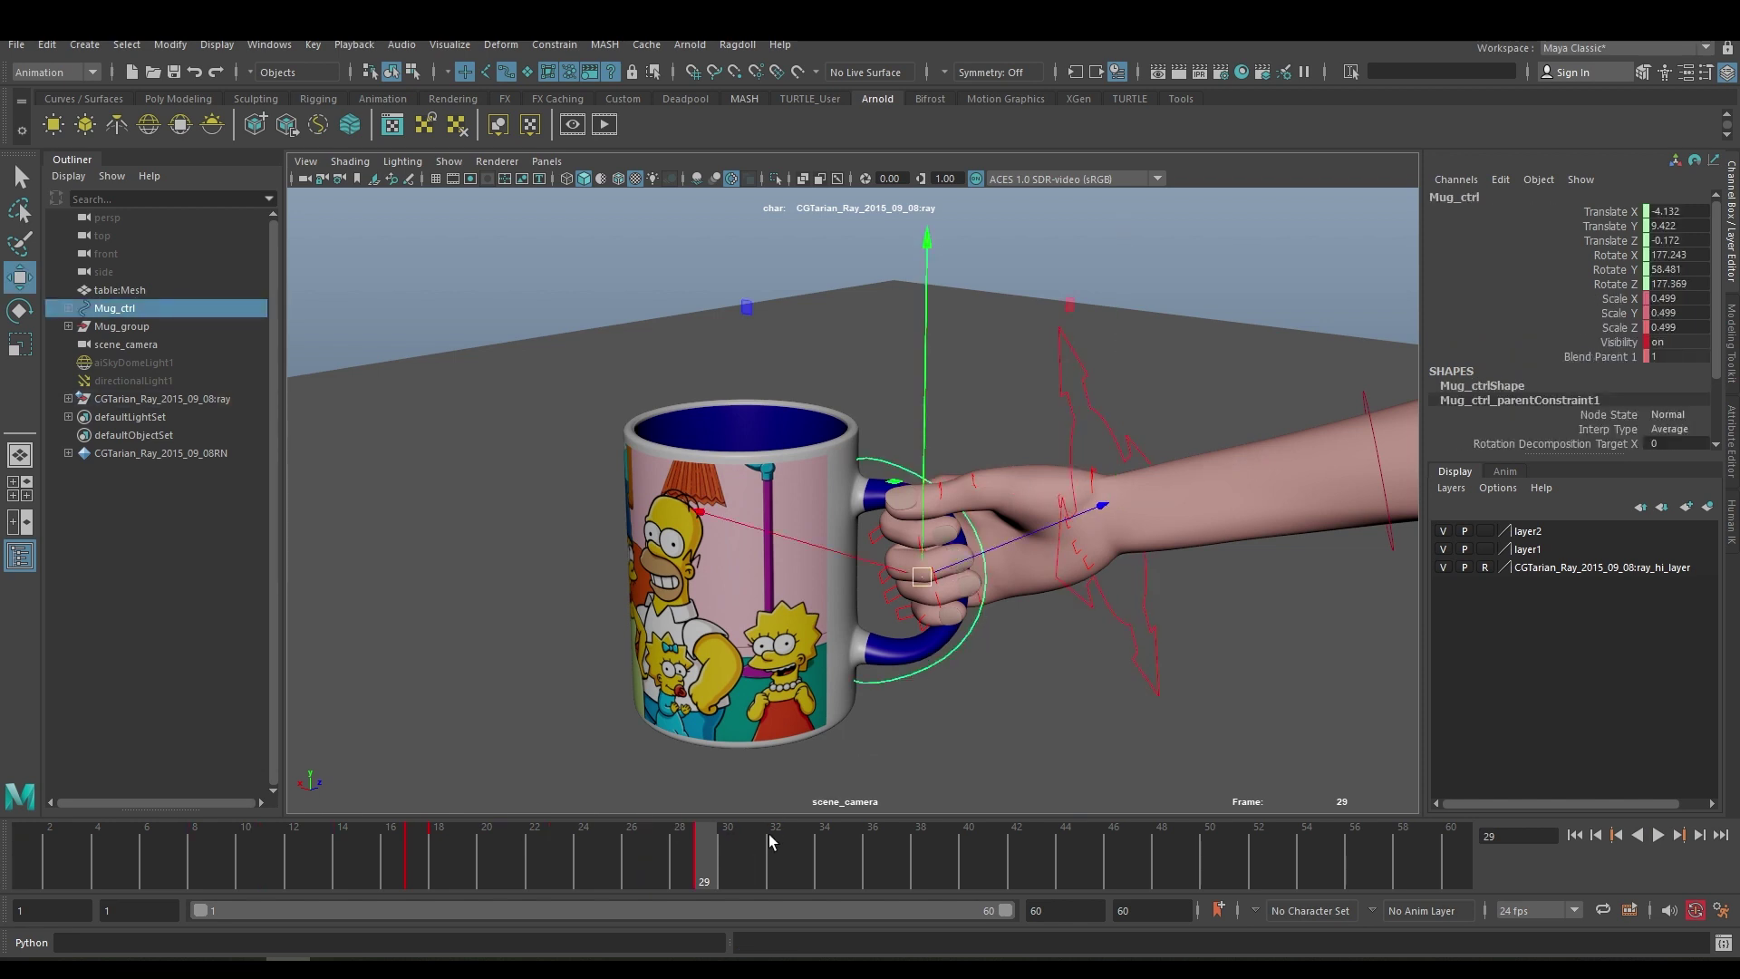
left_click(1585, 356)
right_click(1586, 356)
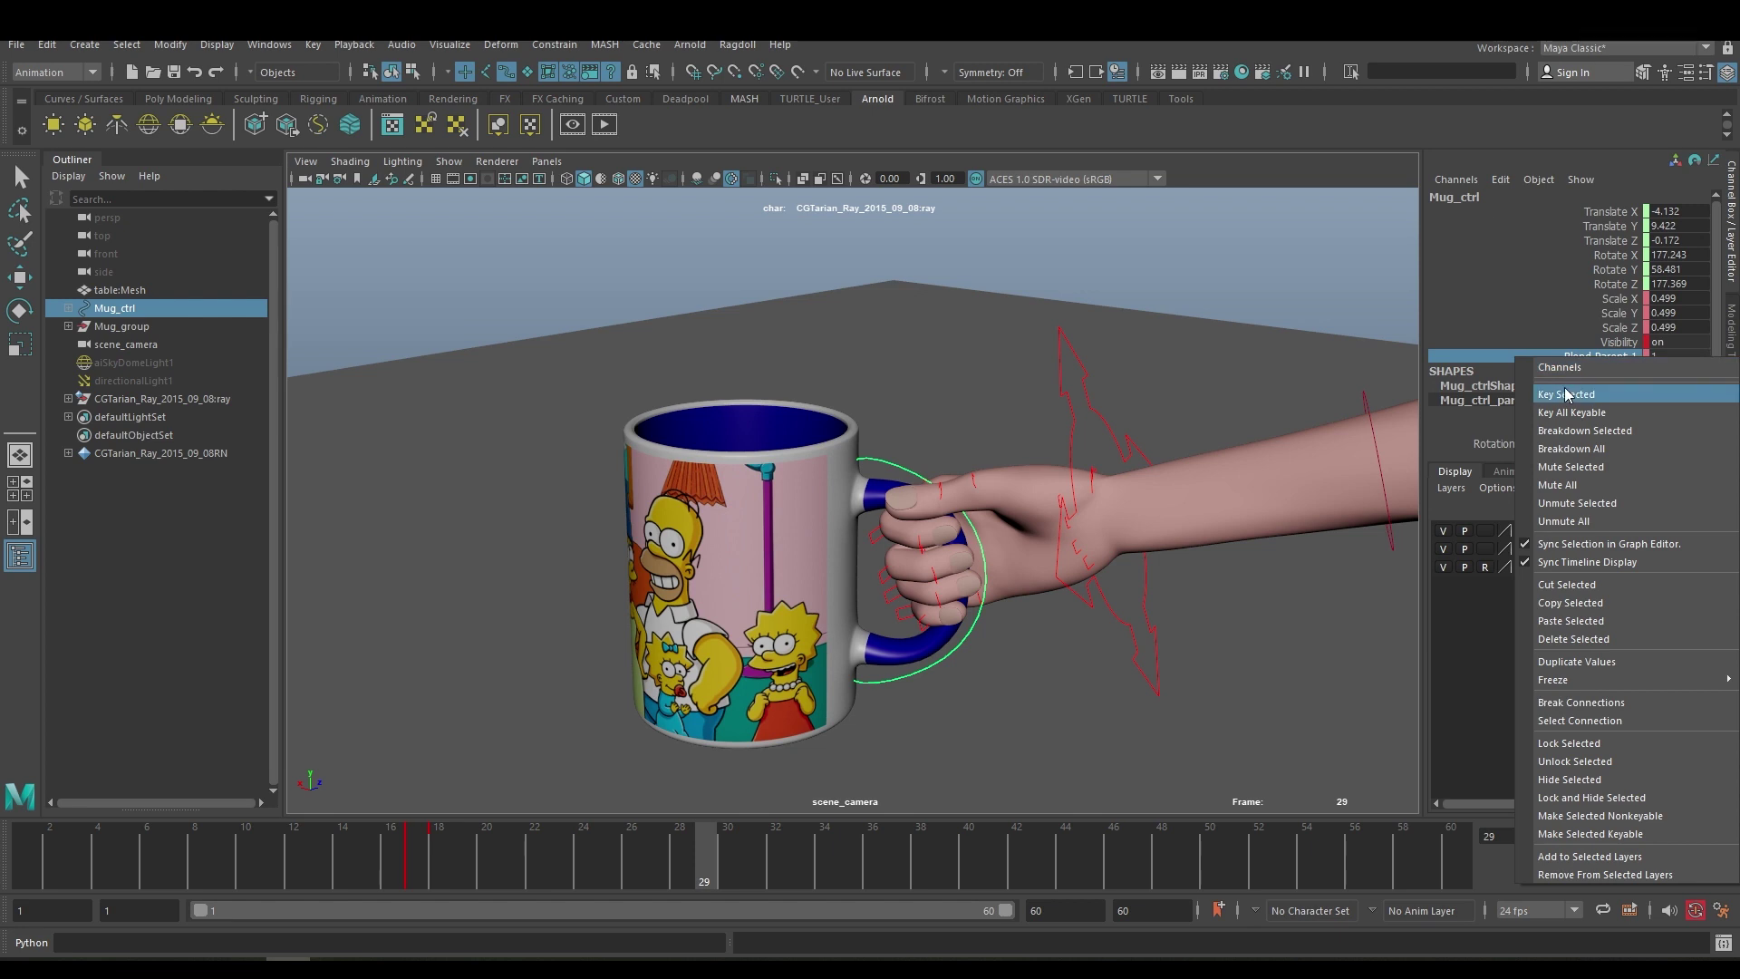
left_click(1562, 392)
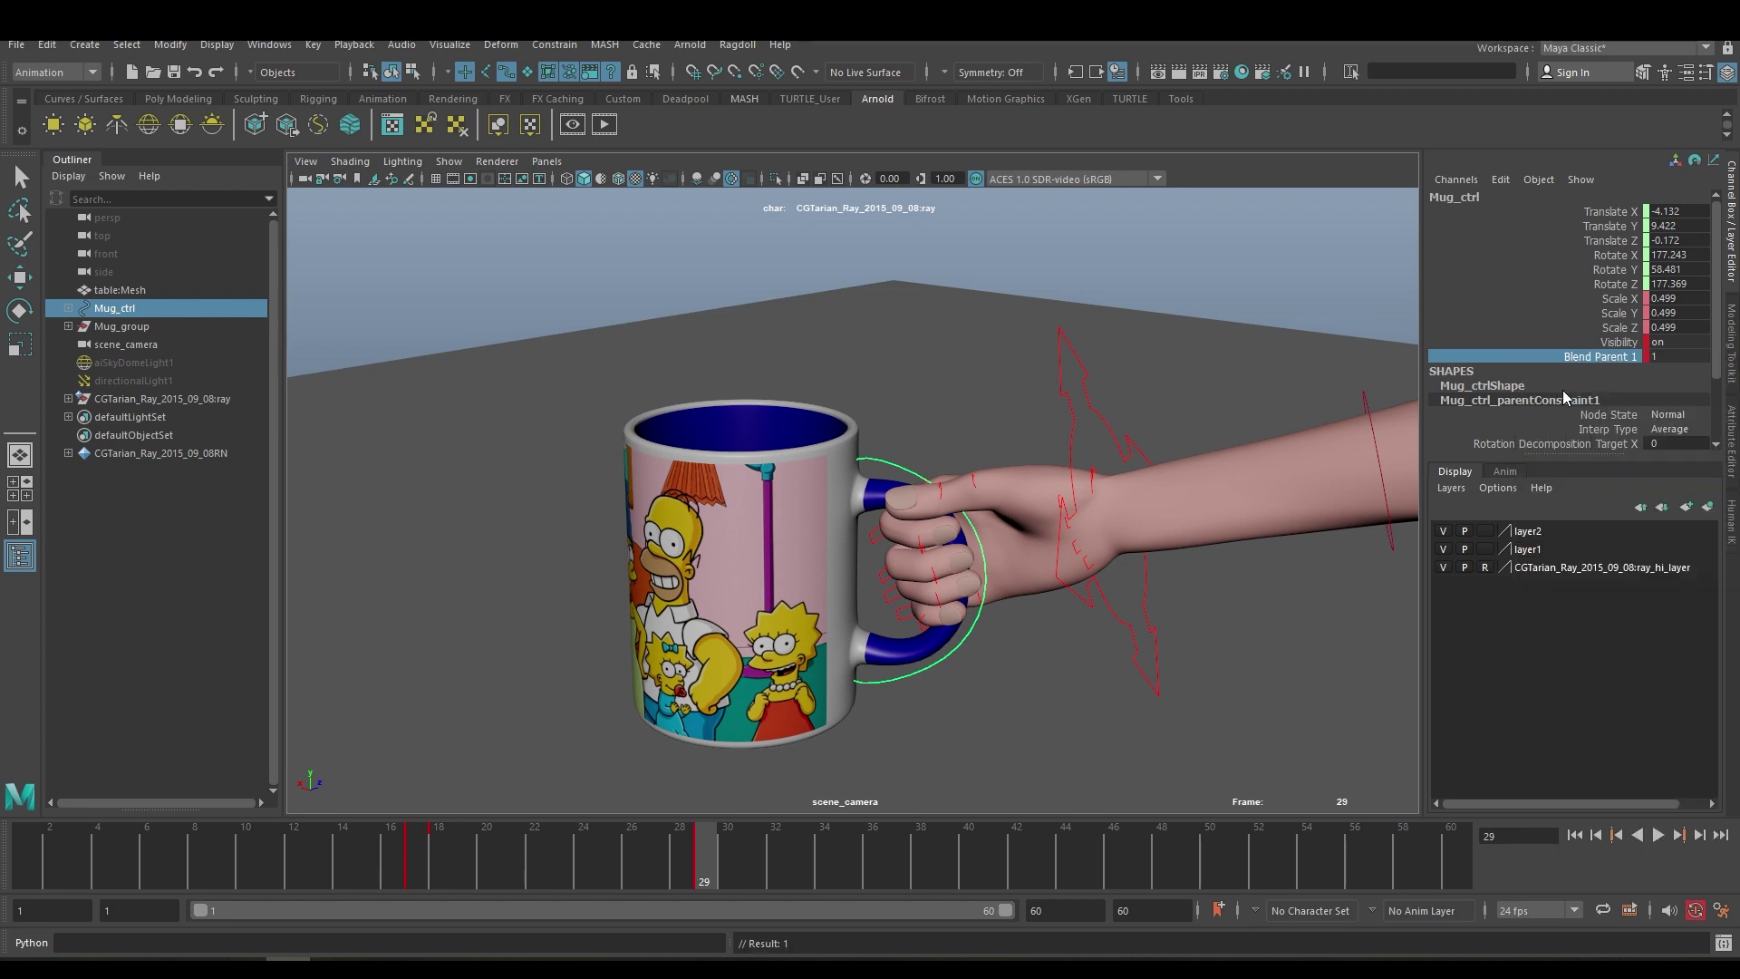
Step: At frame 30, set Blend Parent 1 to 0 and select the mug's transform channels for keying
left_click(726, 843)
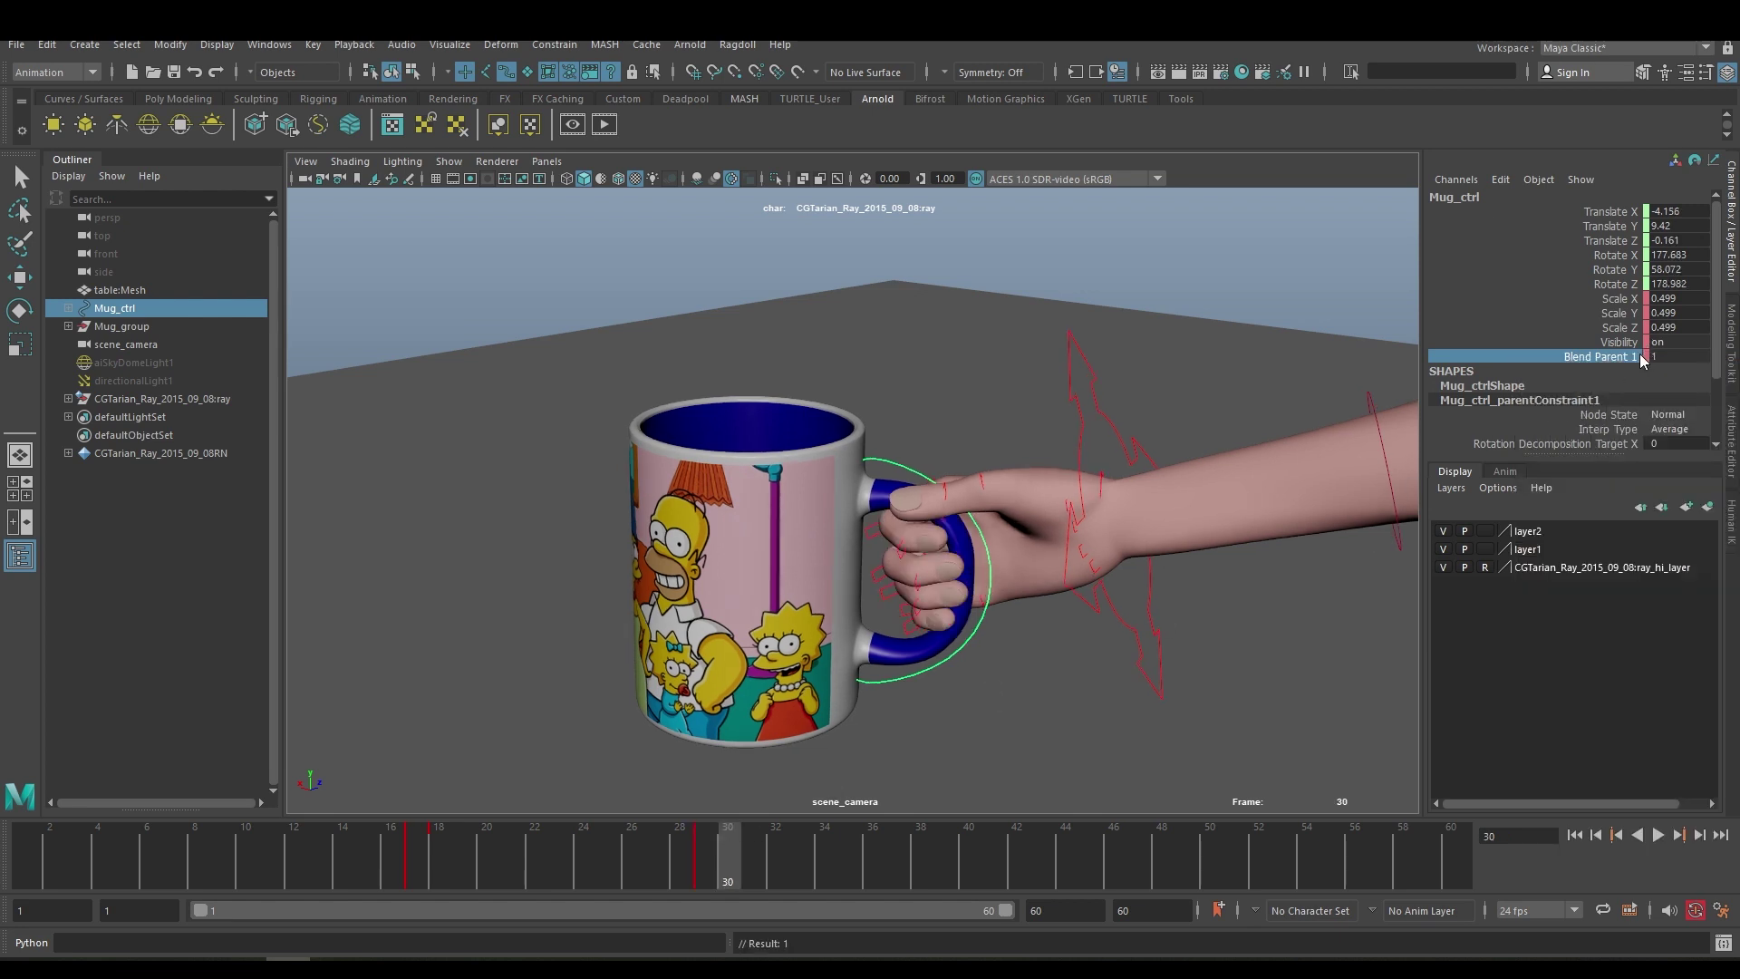
left_click(1676, 357)
type("0")
key("Return")
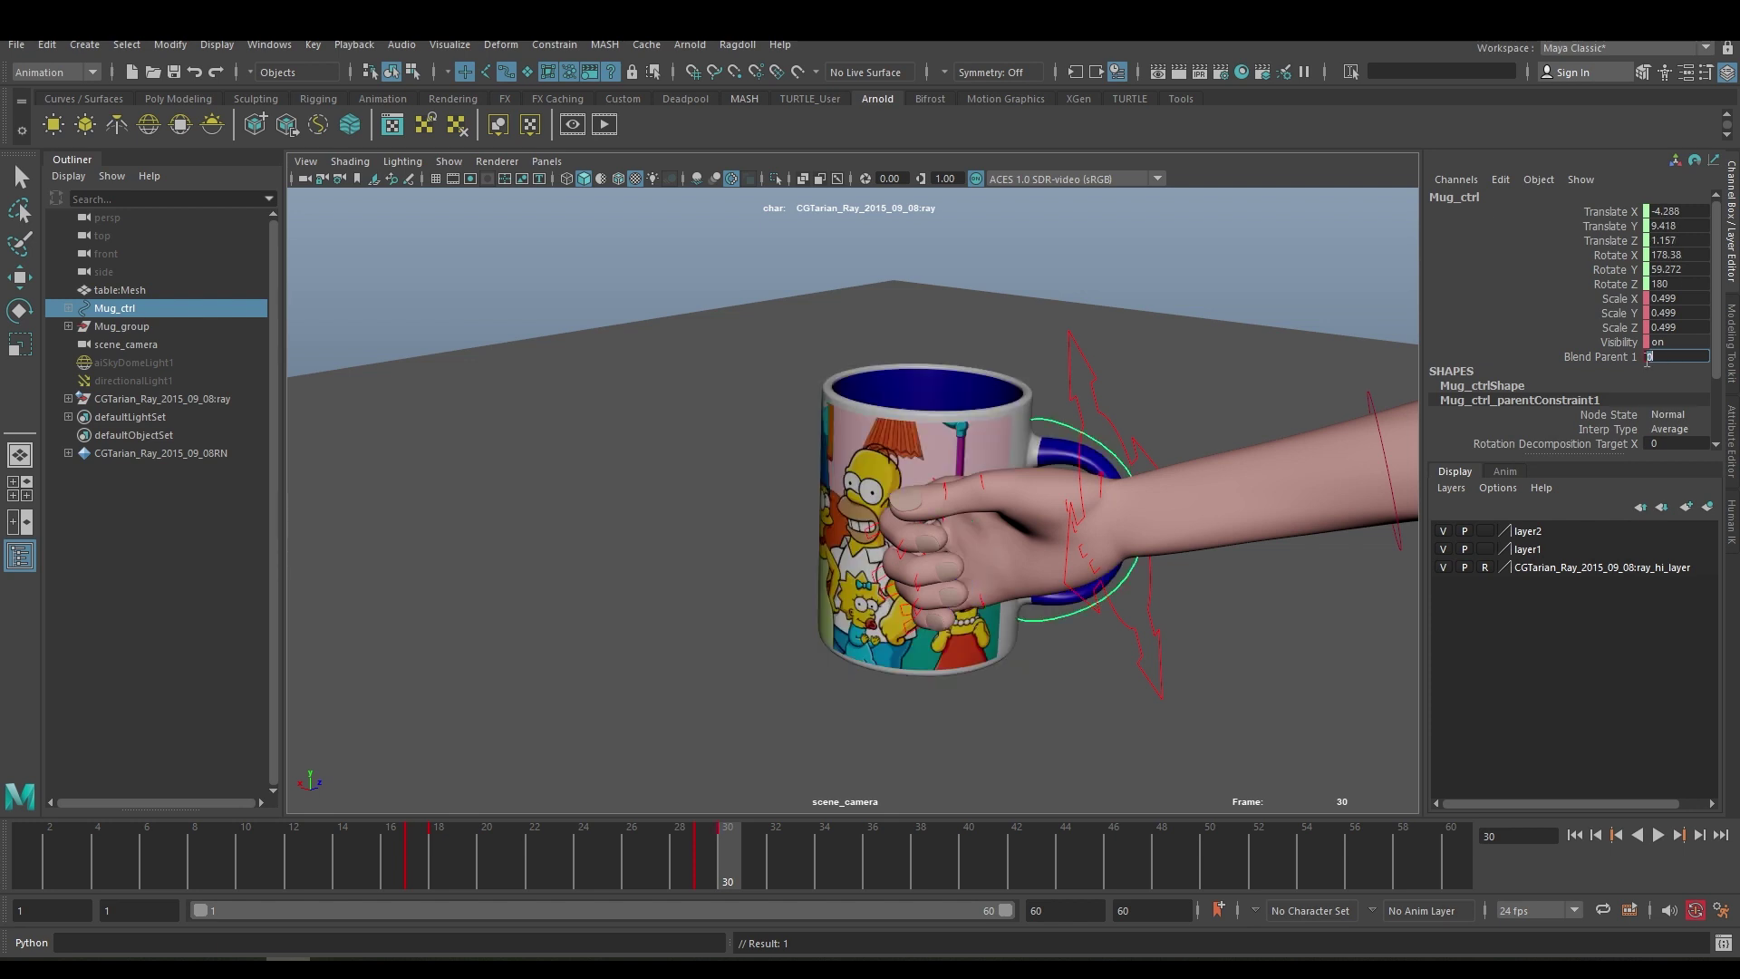
left_click_drag(440, 845, 705, 840)
left_click_drag(1600, 212, 1594, 342)
left_click(730, 840)
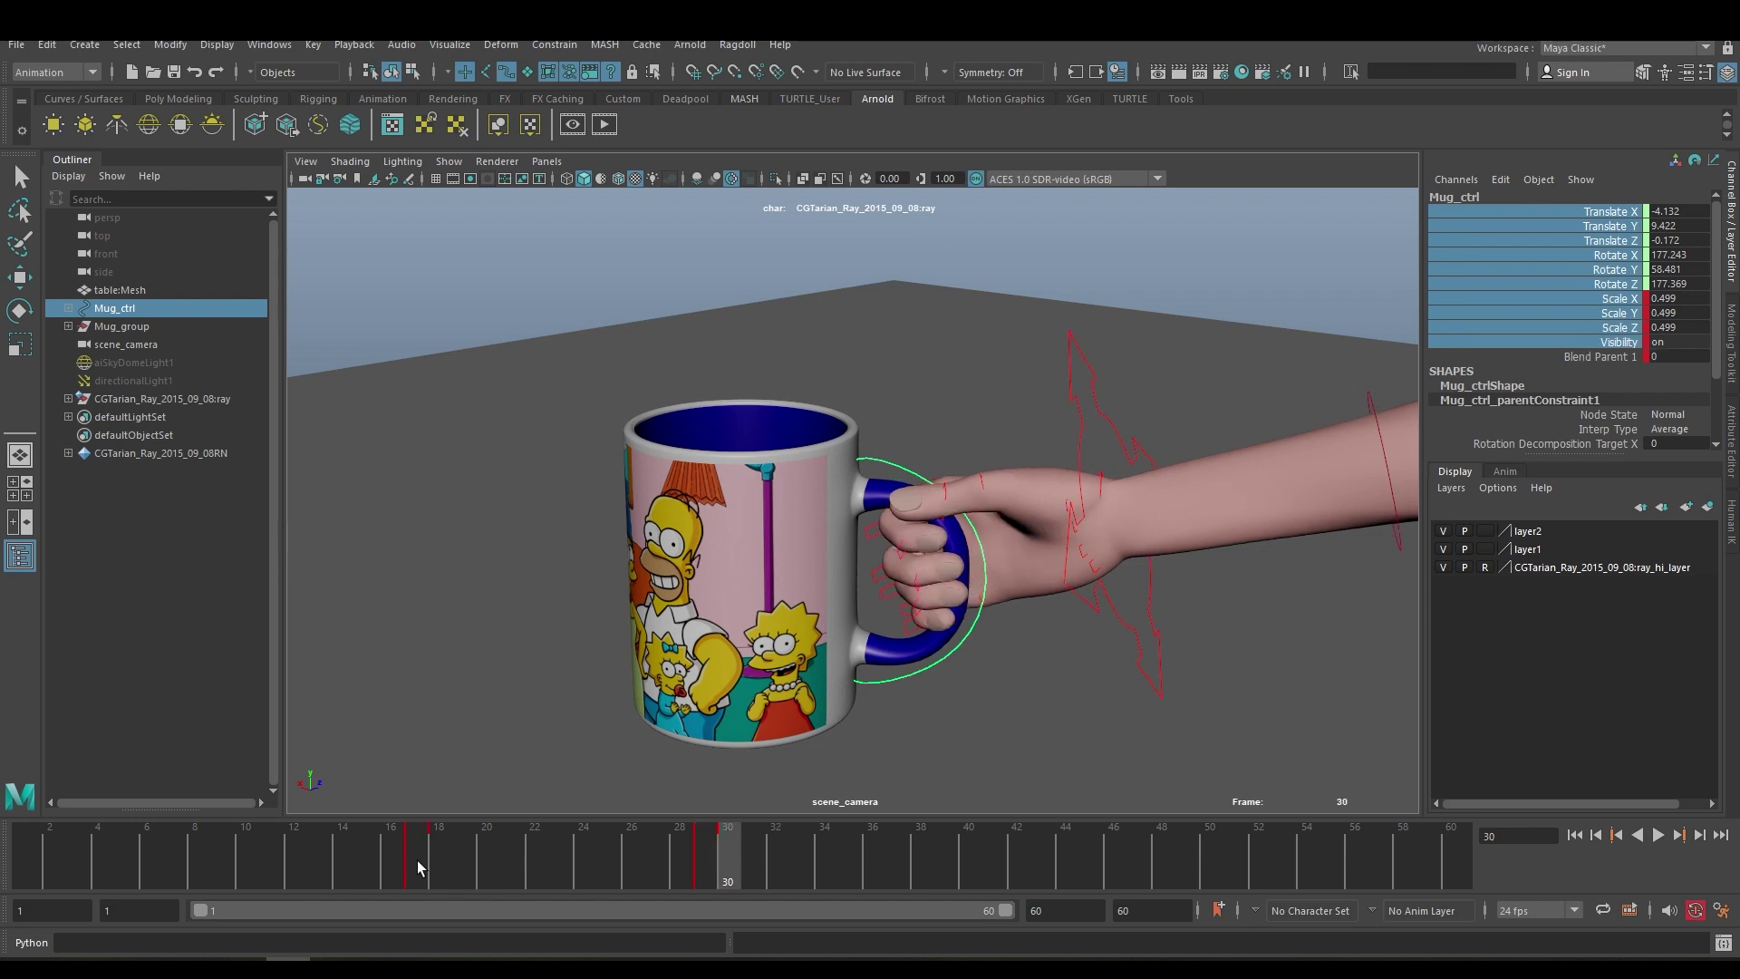
key("alt+v")
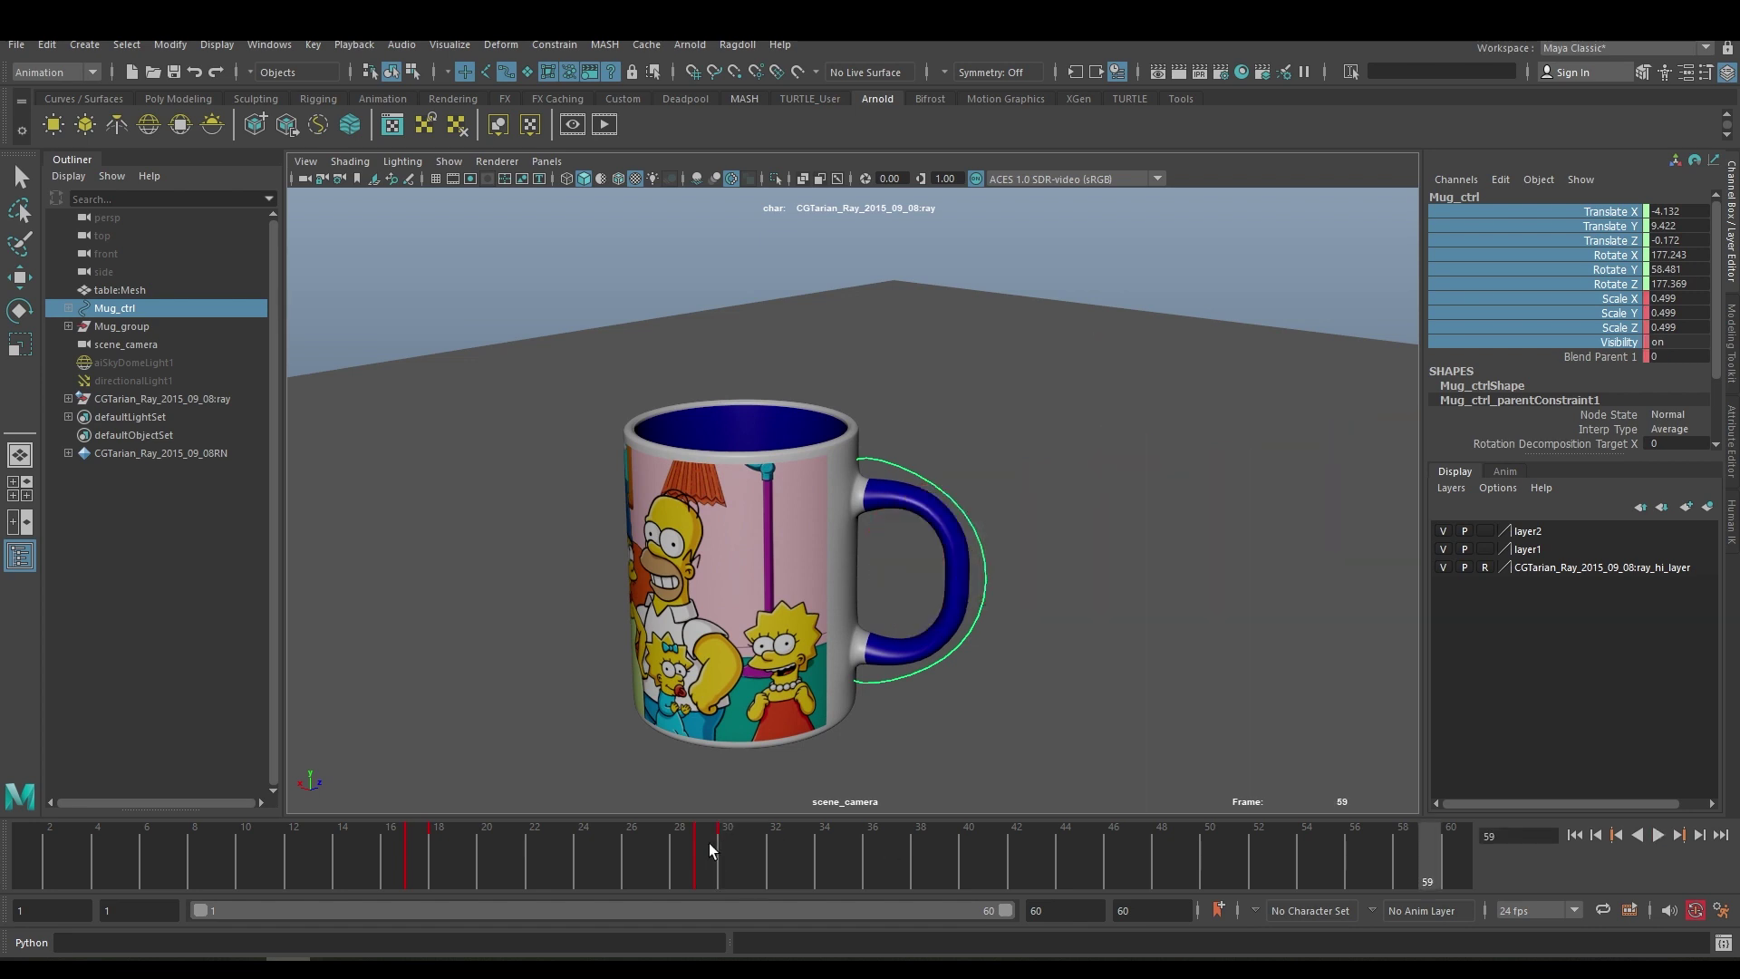
left_click_drag(709, 843, 900, 852)
left_click(170, 854)
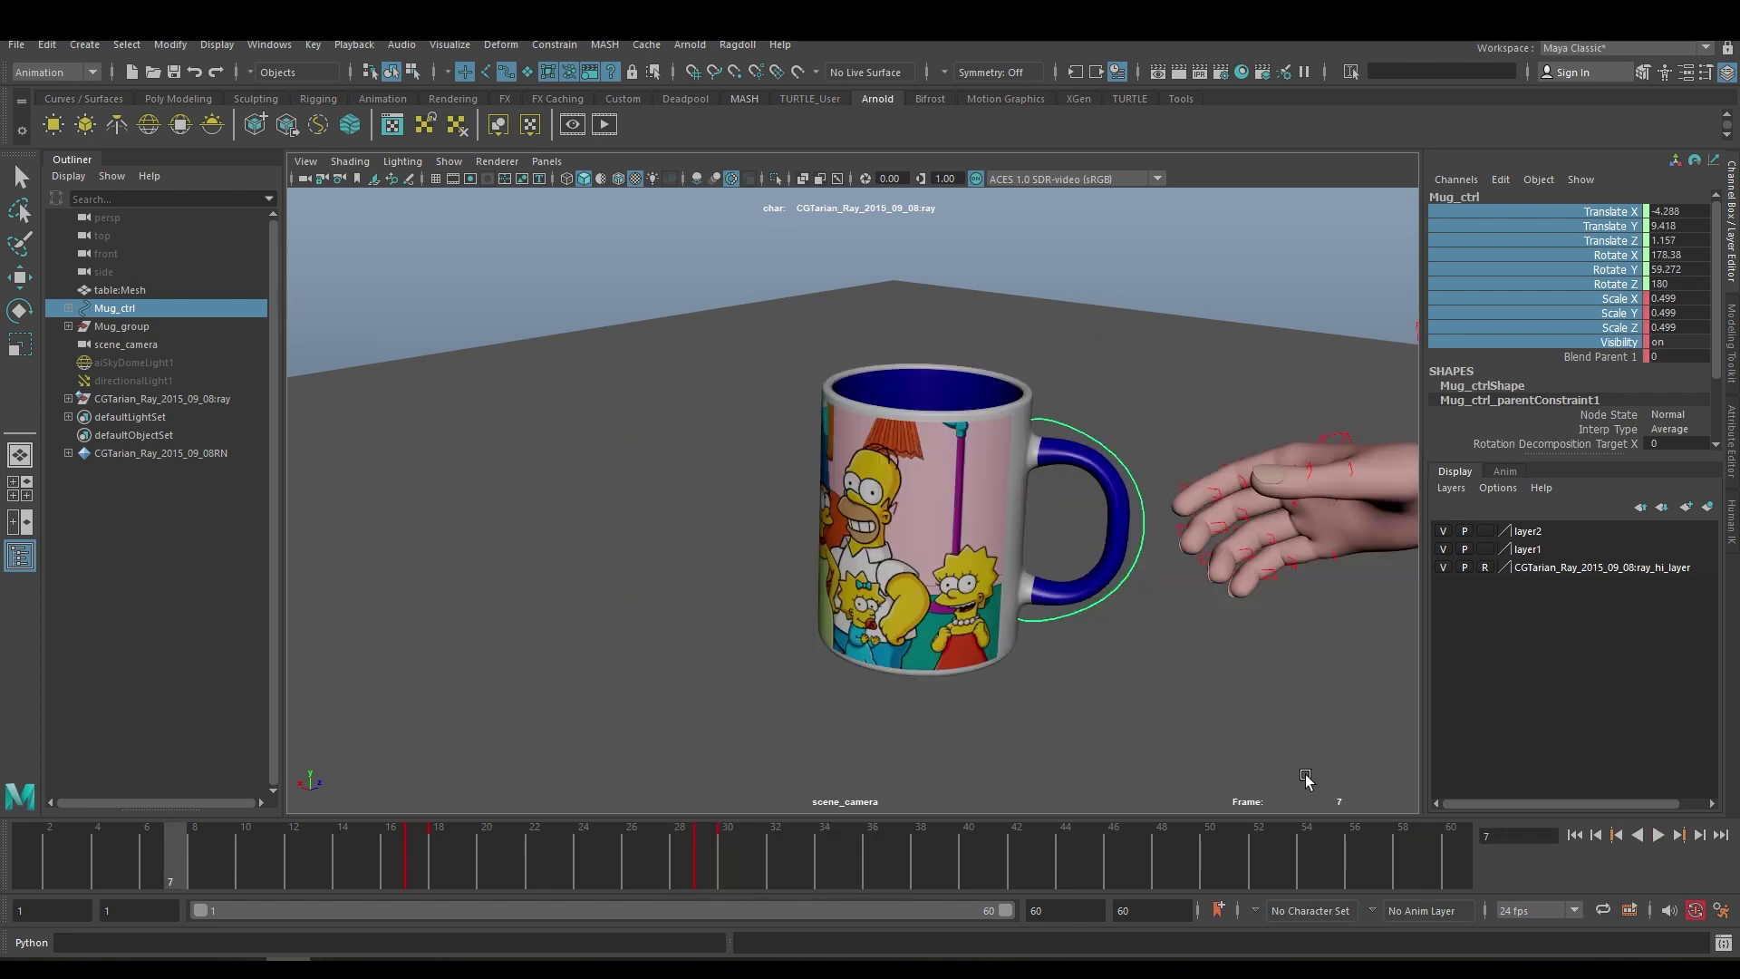
left_click(1659, 835)
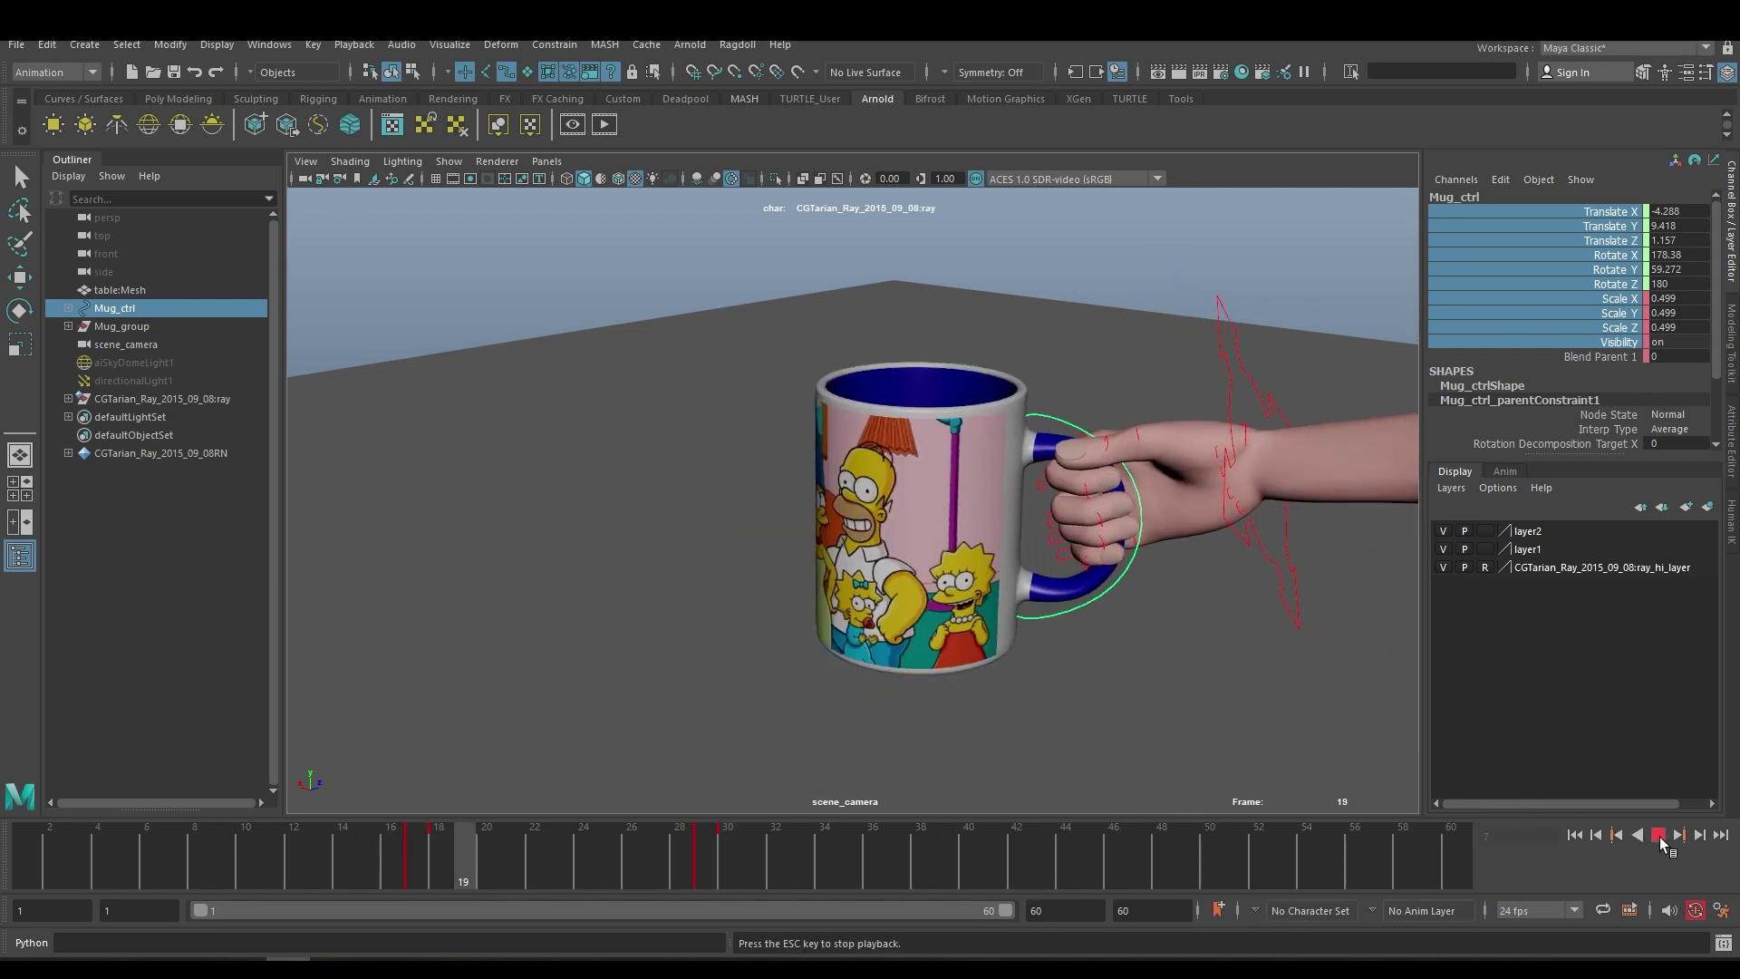
left_click(1660, 835)
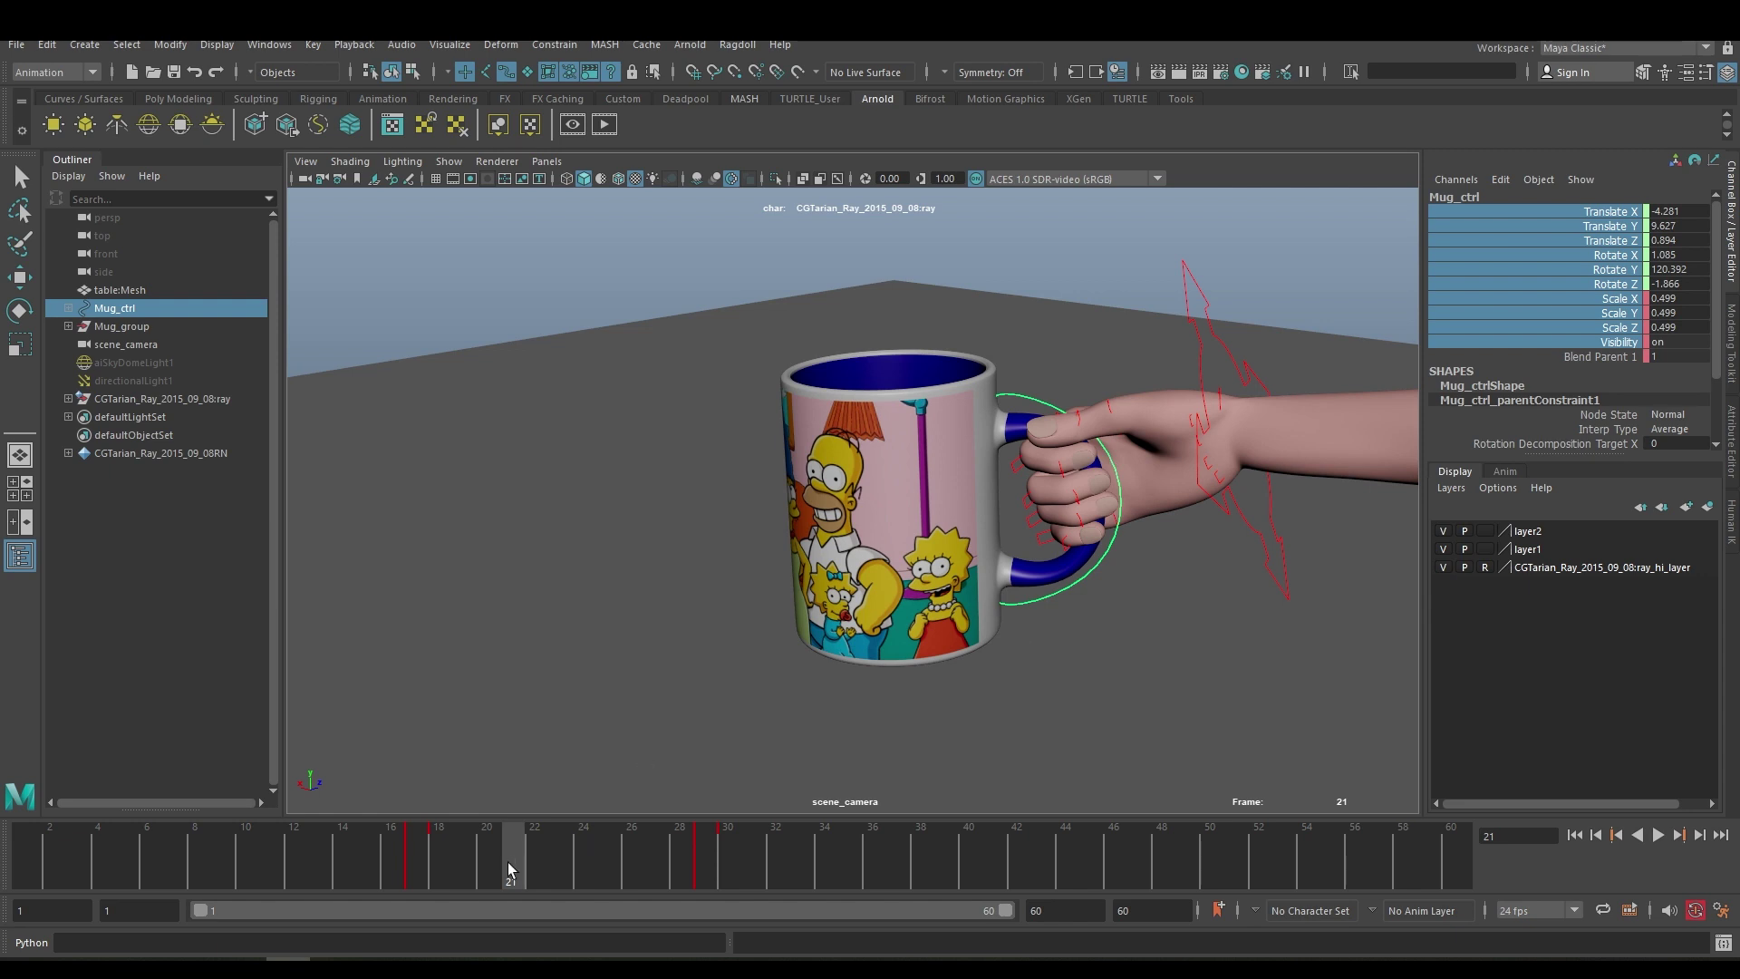
left_click_drag(504, 872, 731, 841)
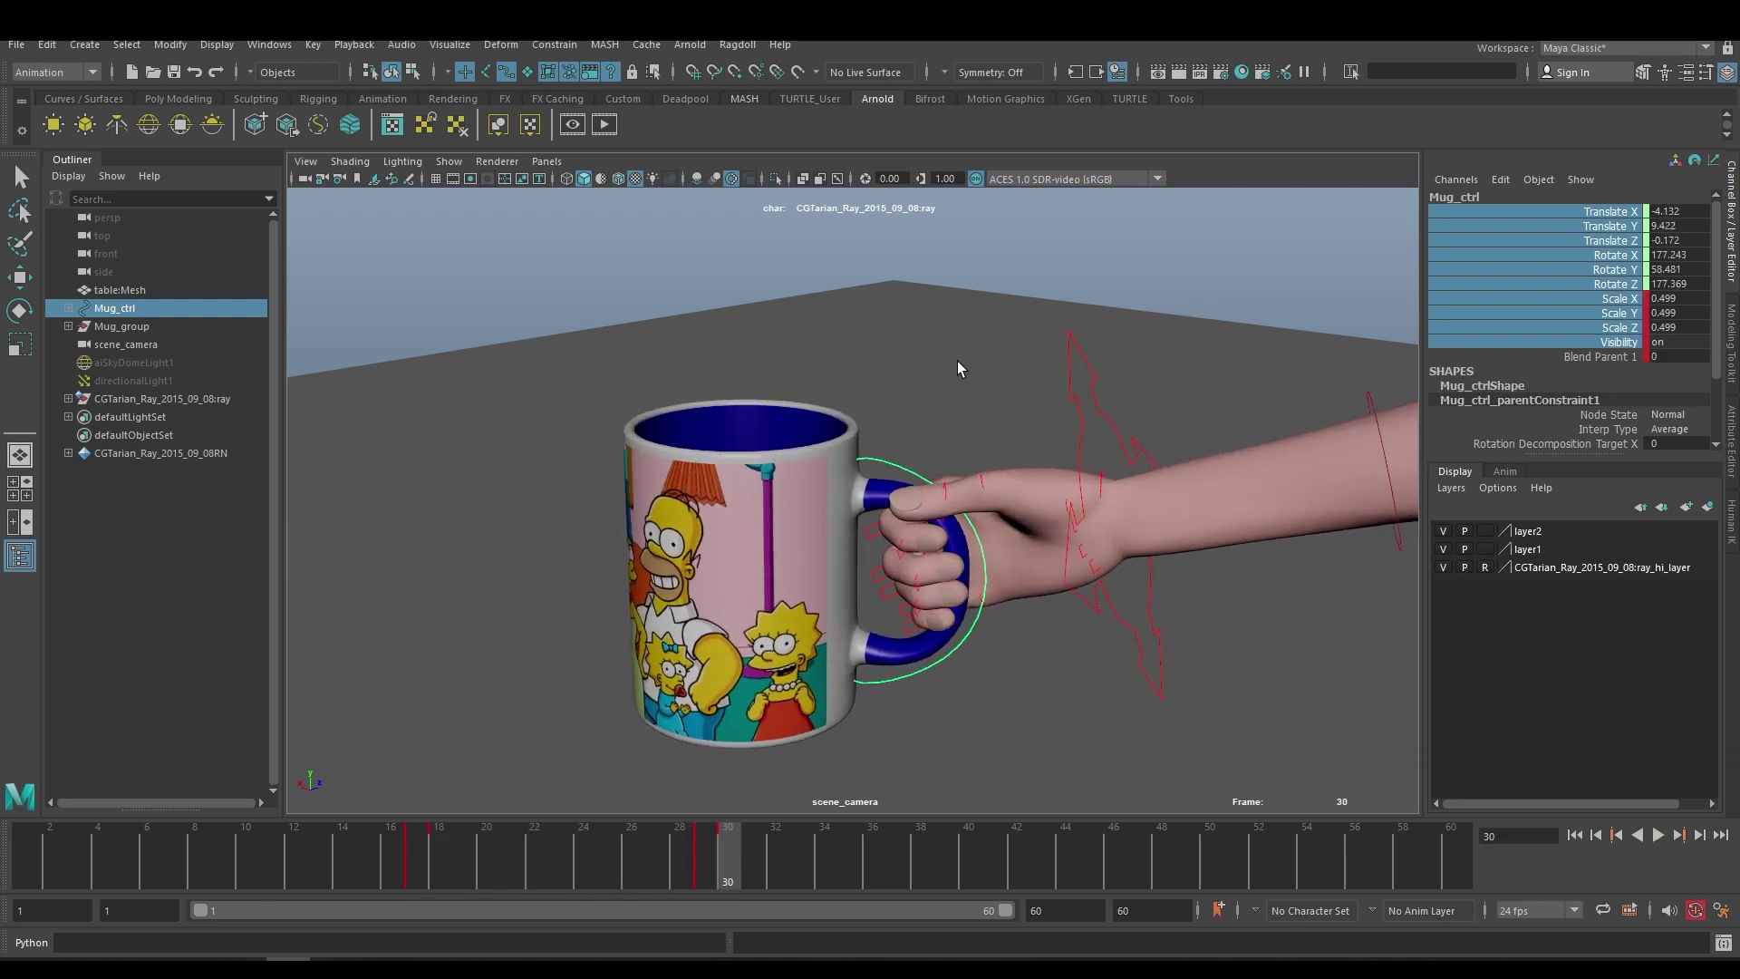